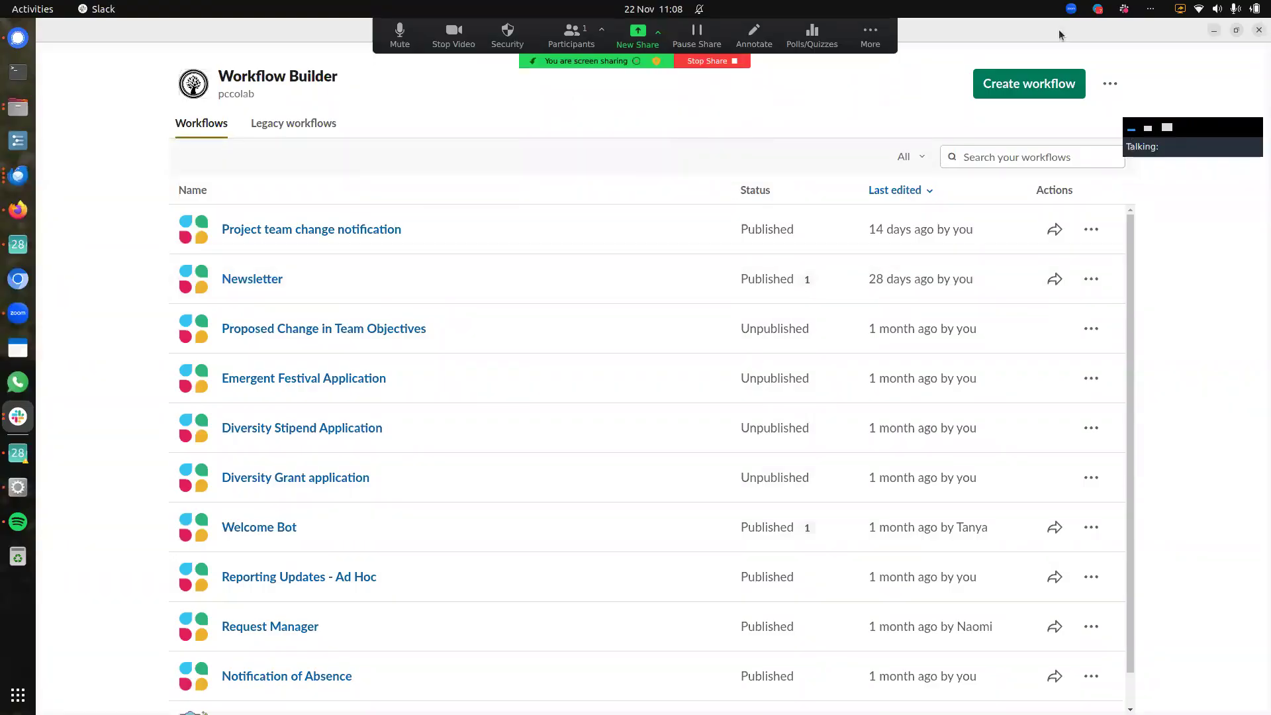
Step: Close the Workflow Builder window so the desktop is showing
click(1258, 31)
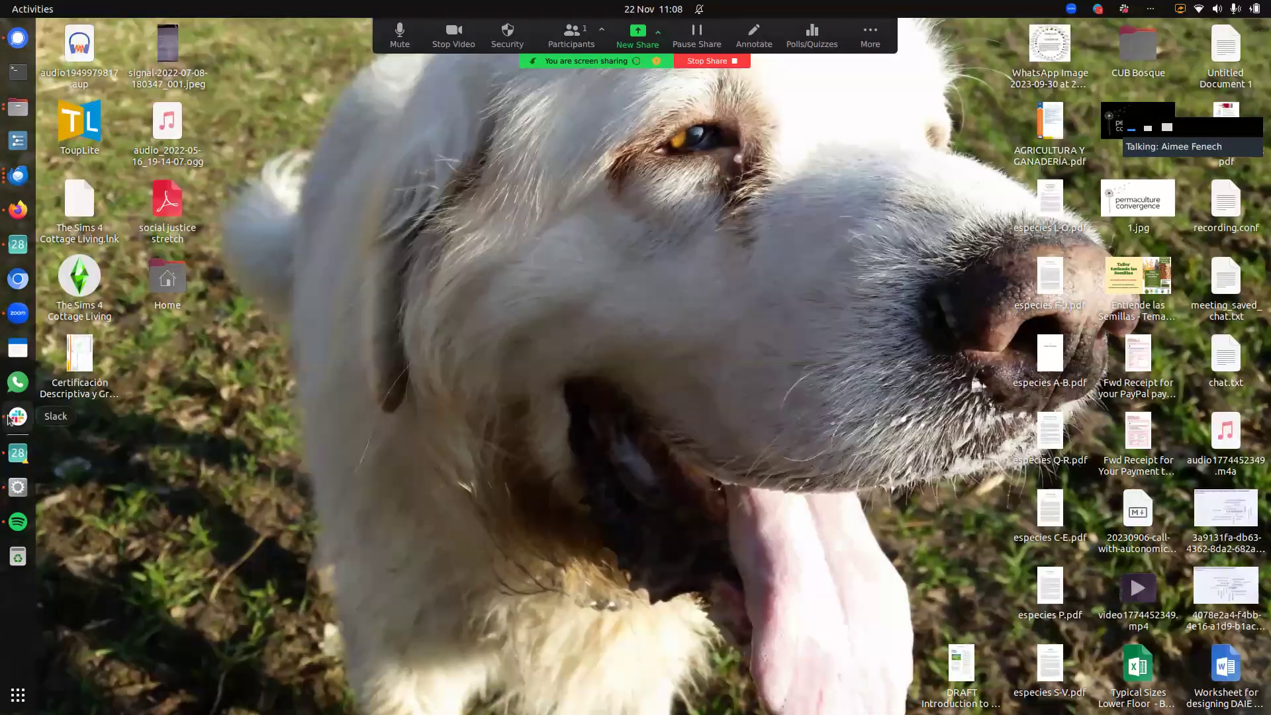
Step: Restore the pccolab Slack workspace and open the starred #digitalcircle channel
click(10, 419)
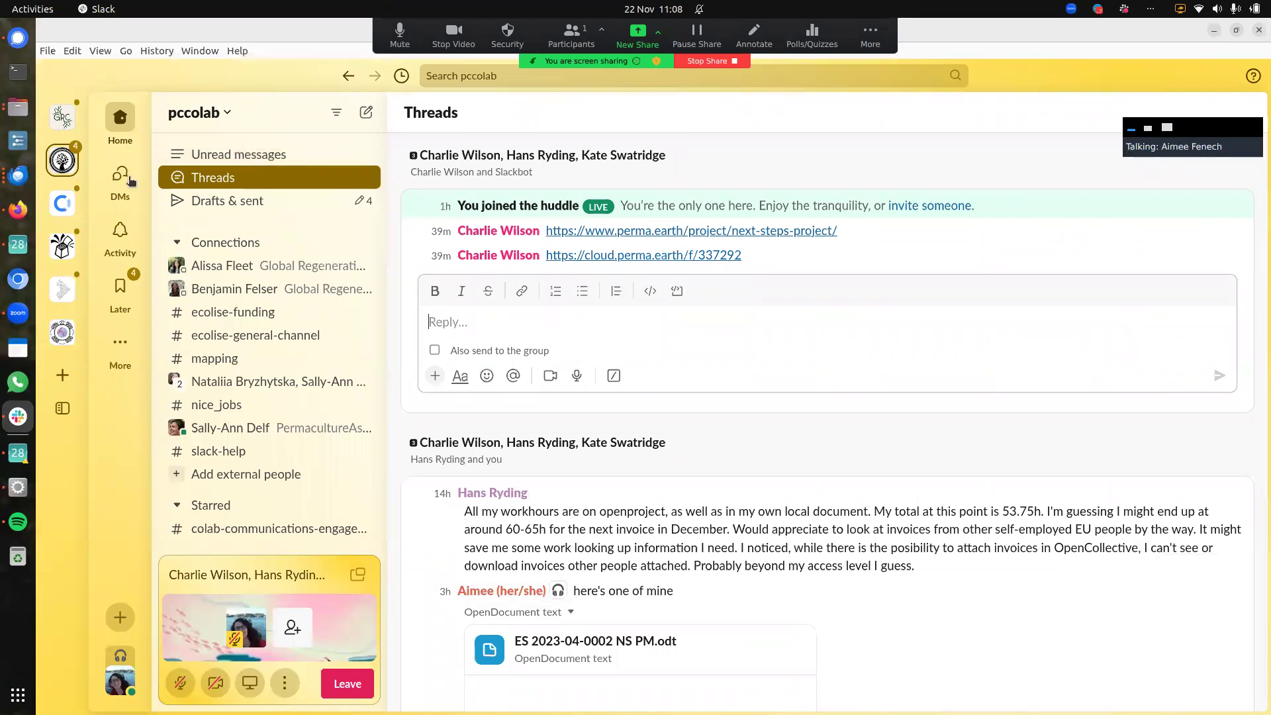
click(123, 128)
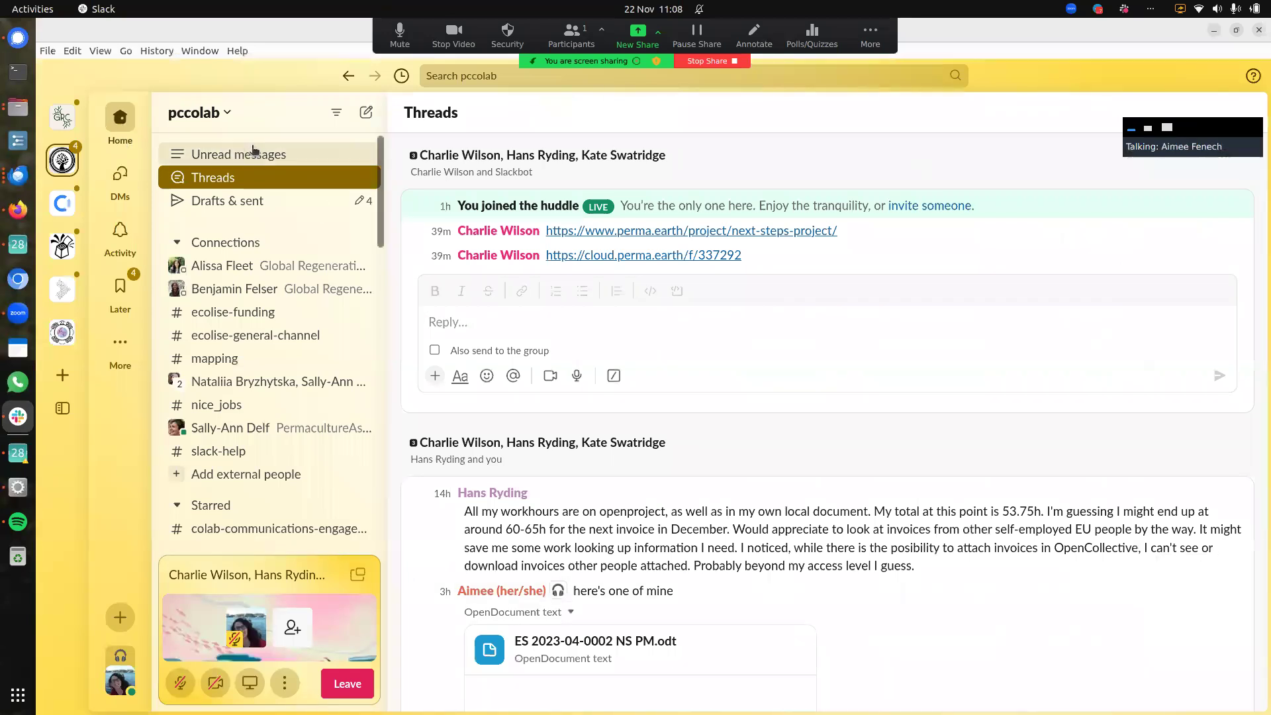
scroll(311, 317, down, 5)
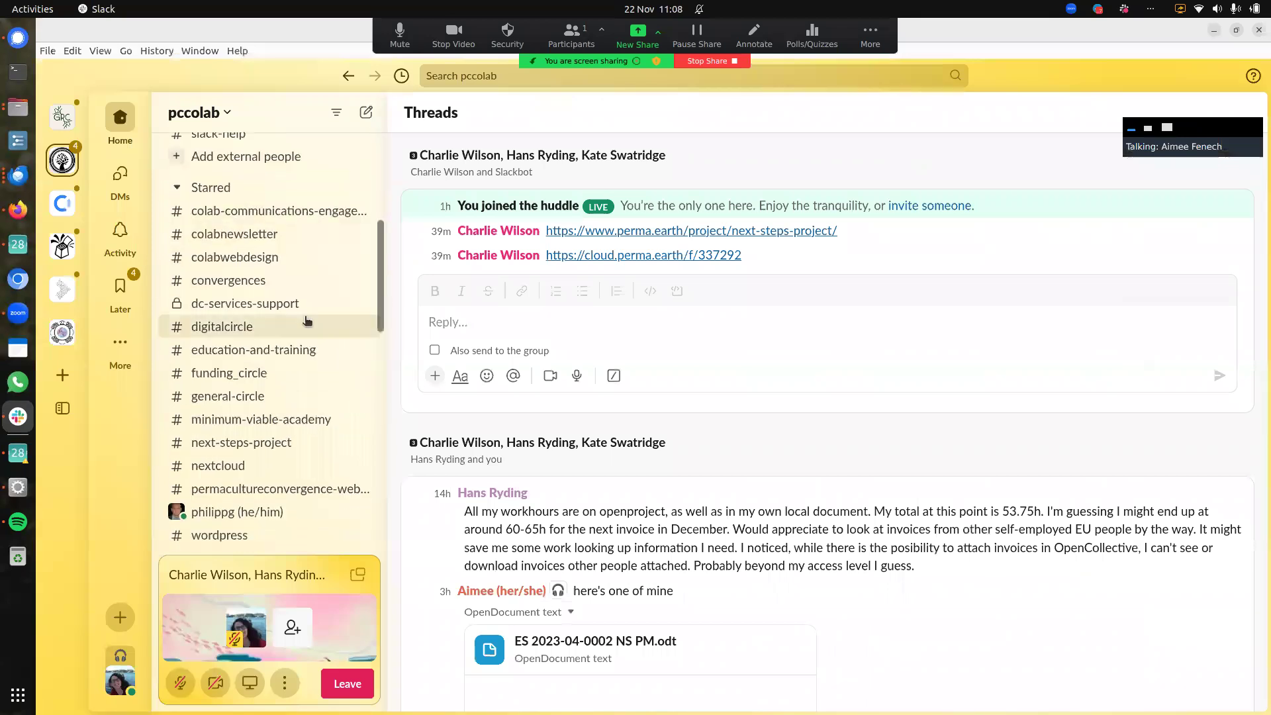
click(239, 330)
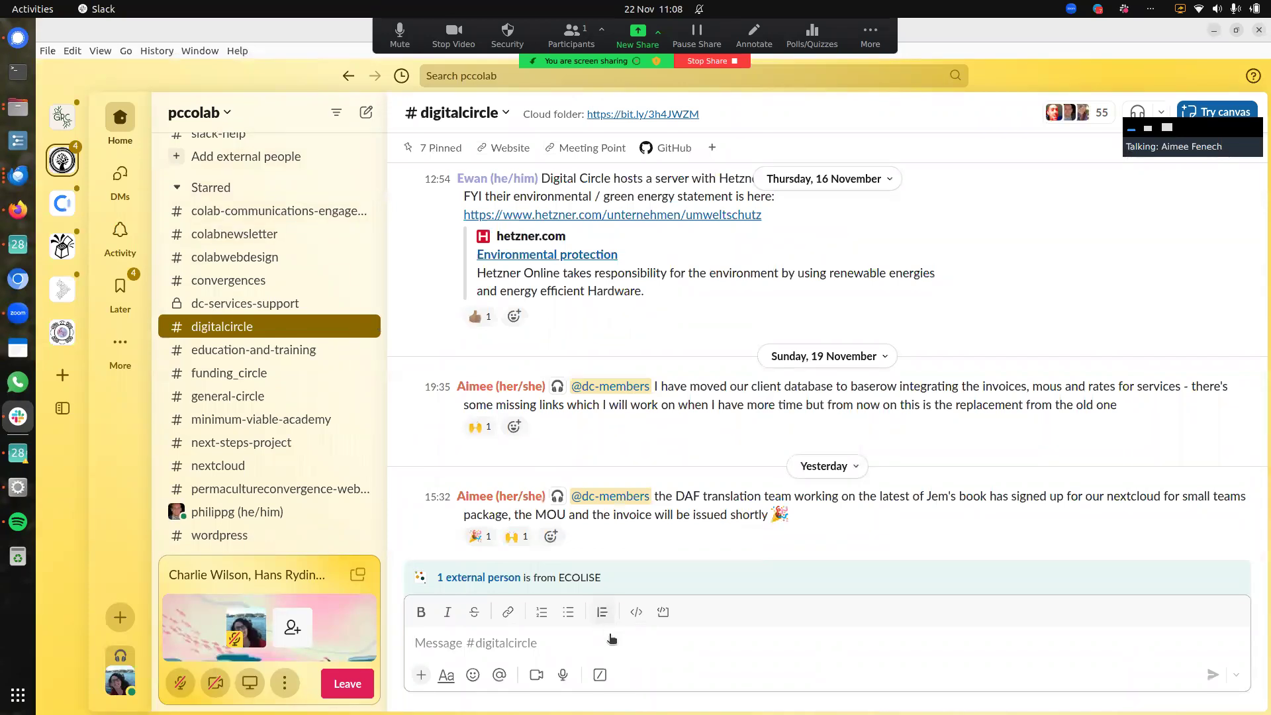
Step: From the #digitalcircle shortcuts menu, launch Workflow Builder and create a new workflow
click(601, 677)
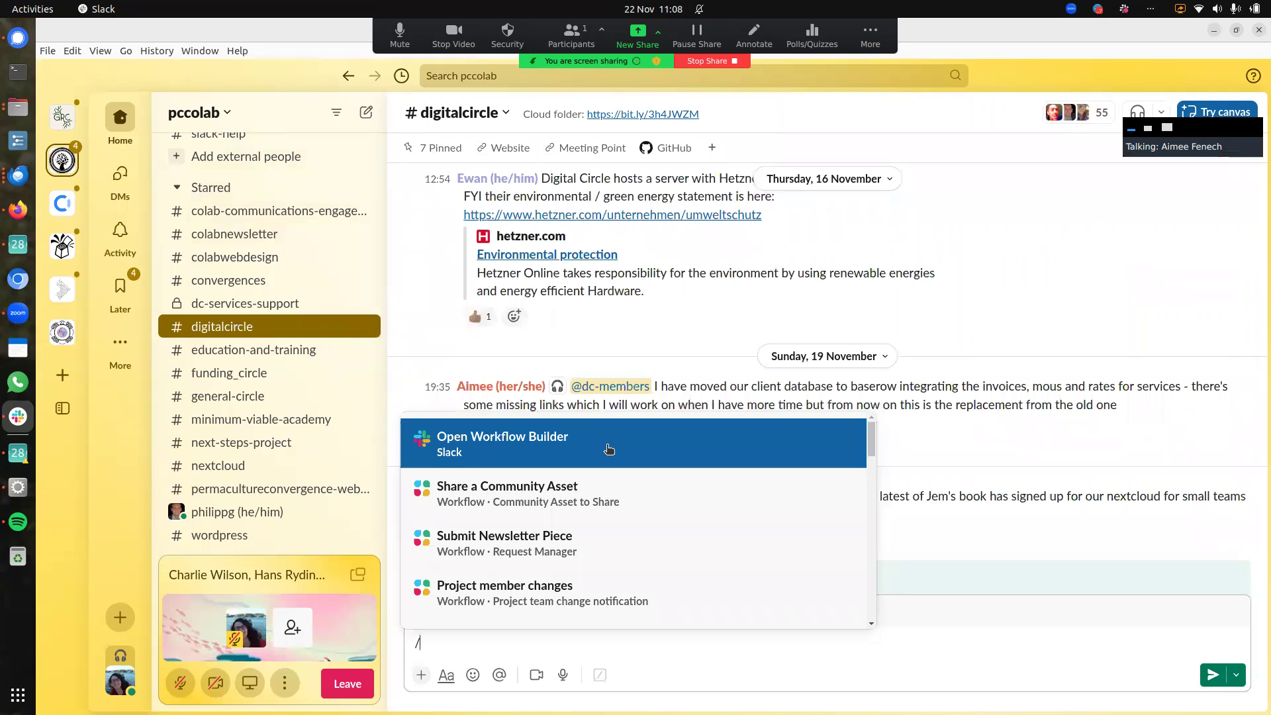
scroll(619, 474, down, 6)
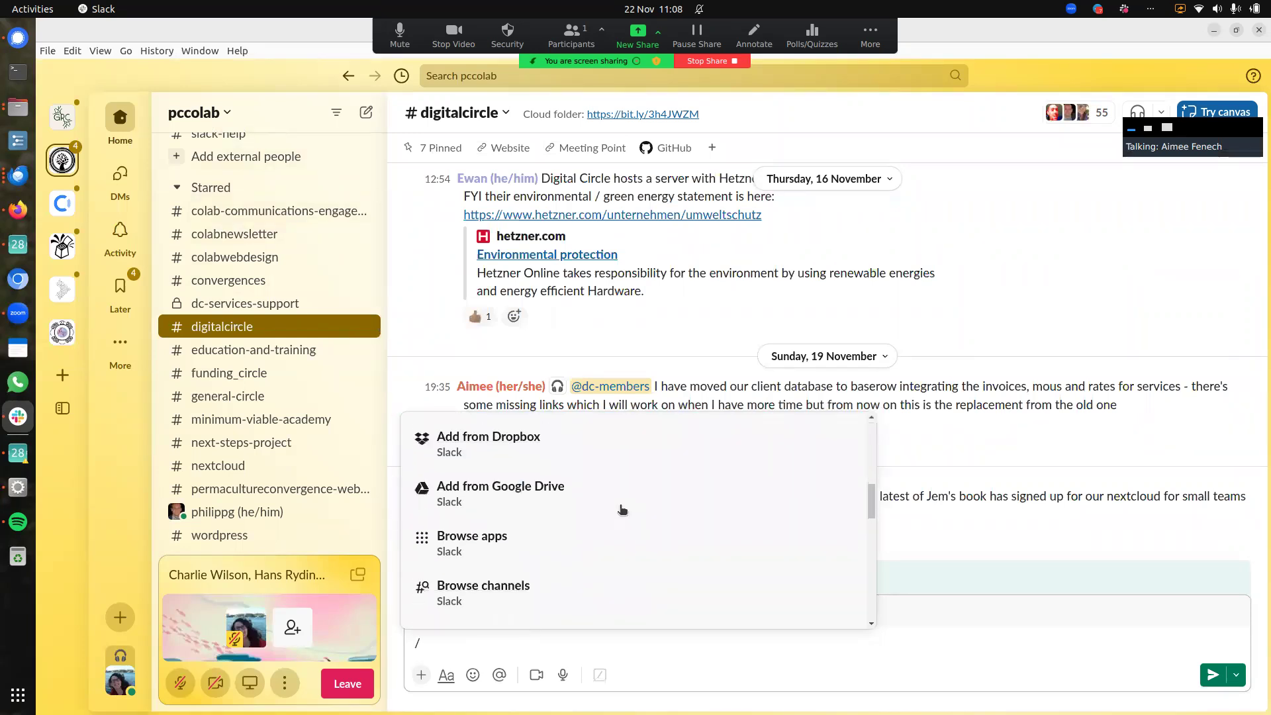
scroll(621, 509, up, 6)
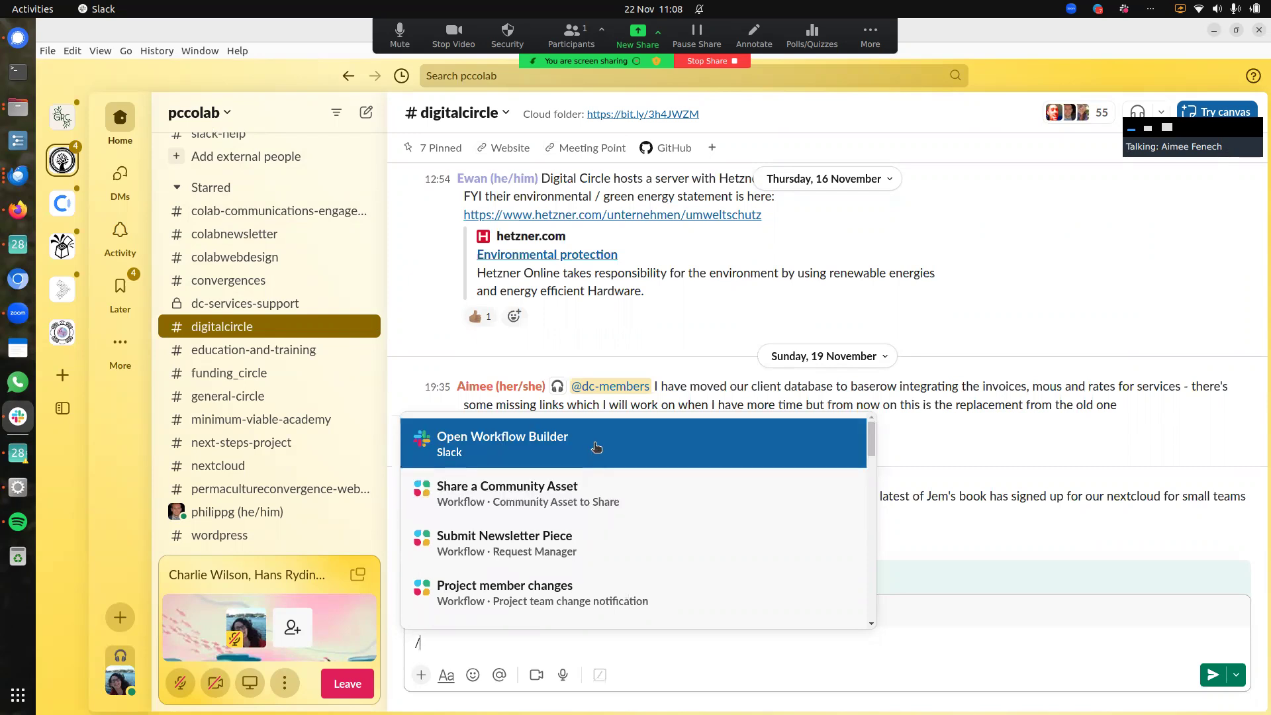
click(595, 447)
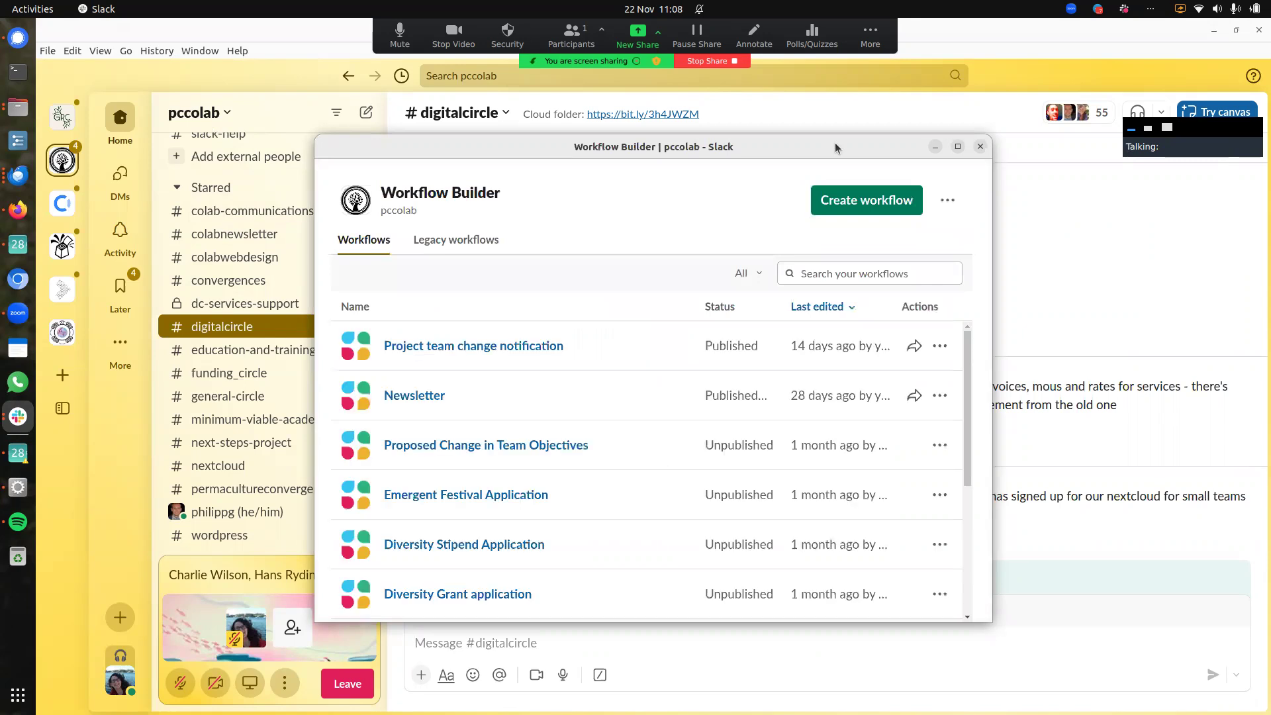
click(859, 207)
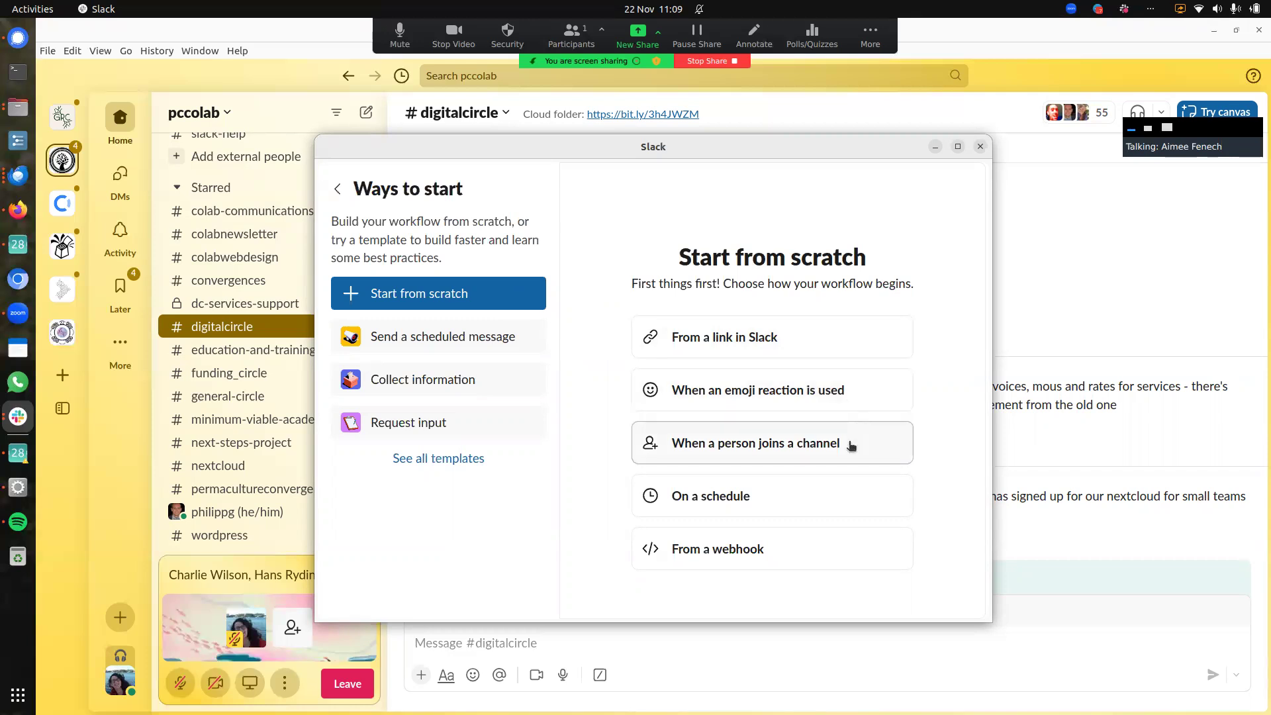
Step: Start the new workflow from scratch using the On a schedule trigger
click(780, 496)
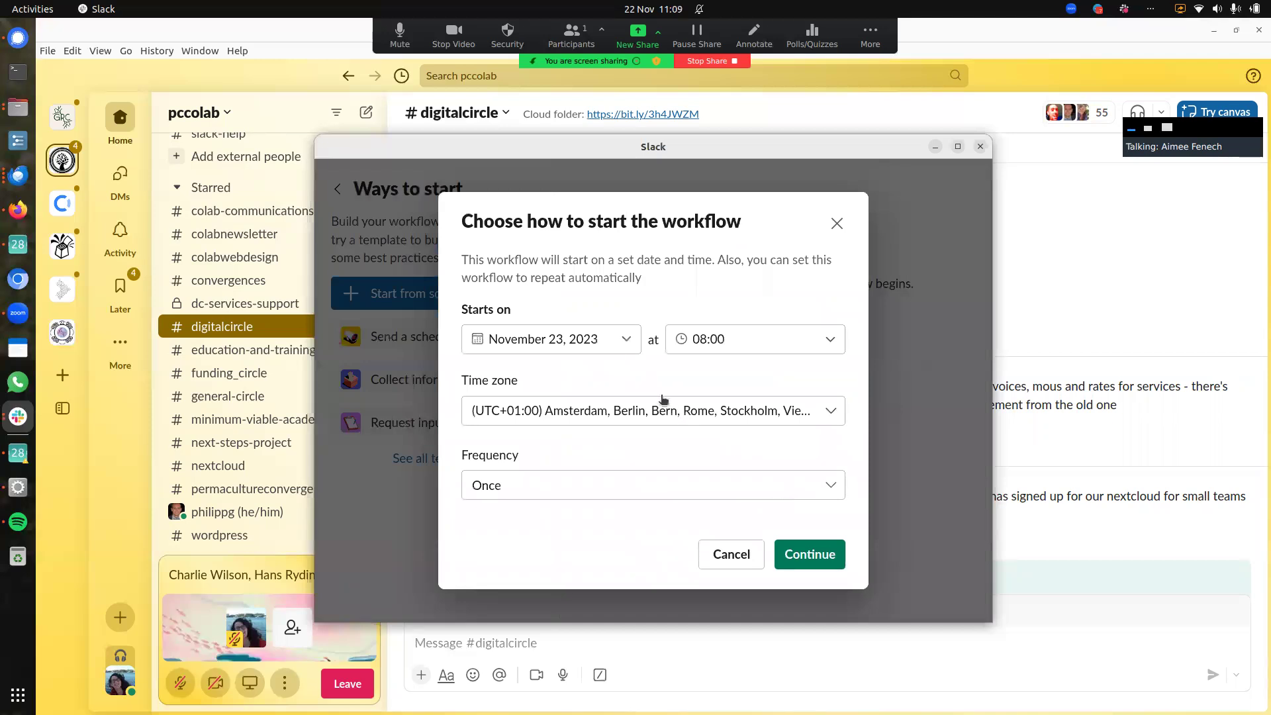
Step: Set the schedule to start November 30, 2023 at 18:00, repeating Monthly on the last Thursday
click(629, 344)
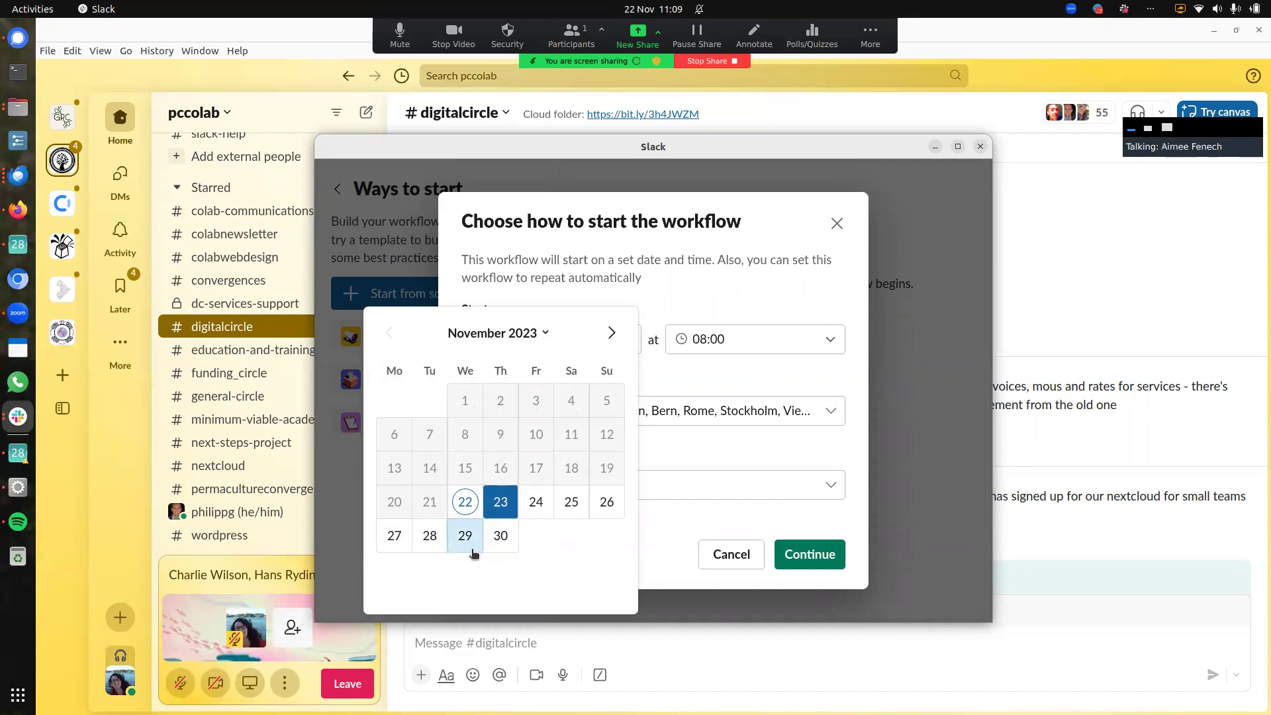
click(503, 541)
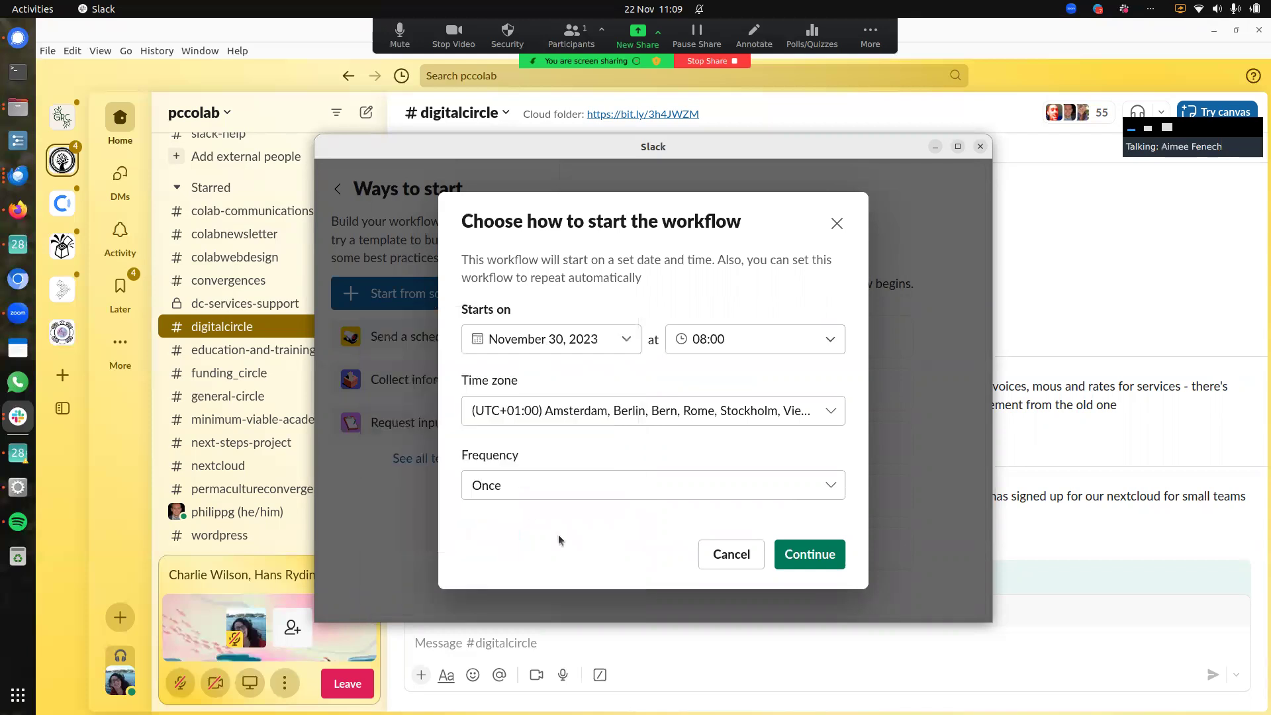
click(607, 489)
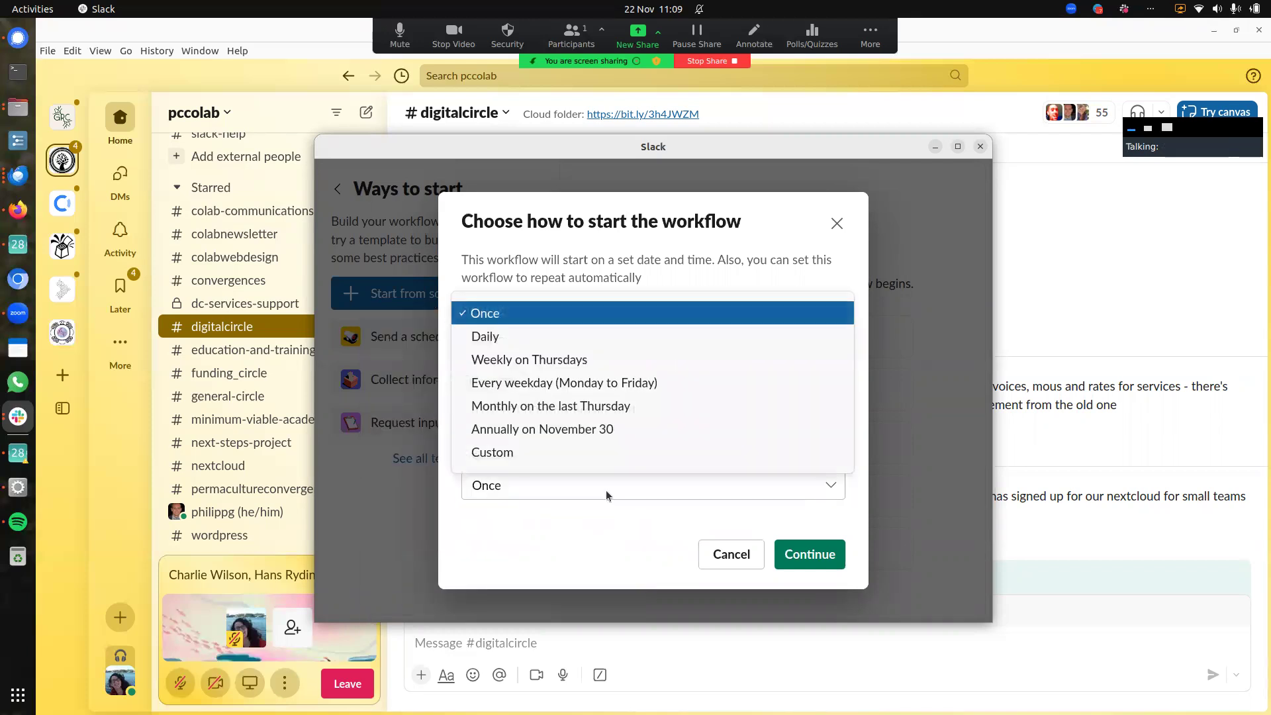
click(625, 407)
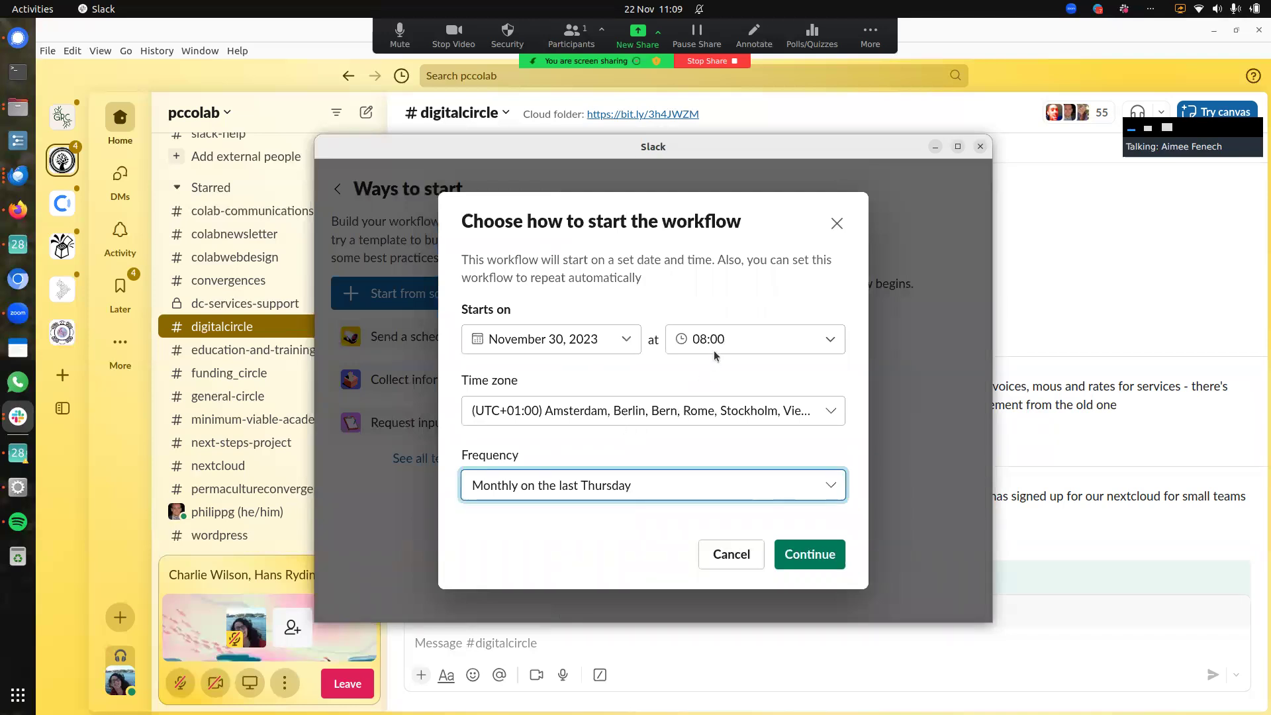
click(685, 339)
scroll(722, 487, down, 5)
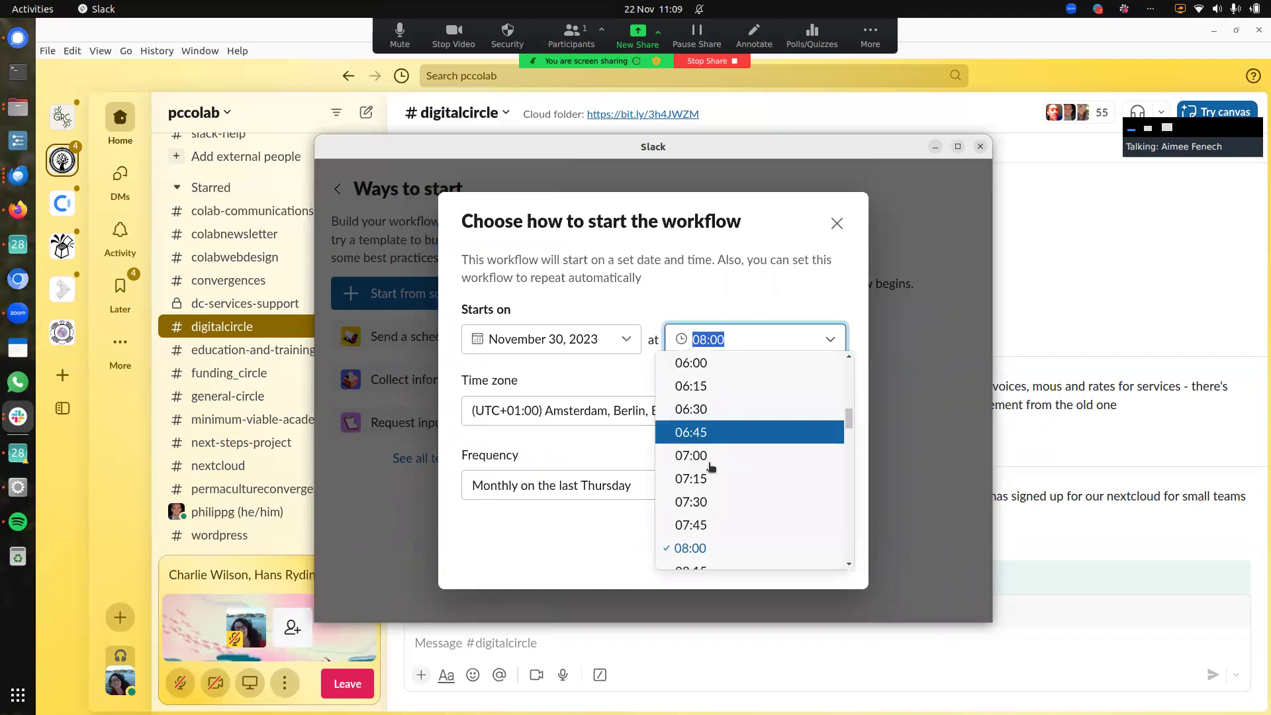
scroll(732, 478, down, 6)
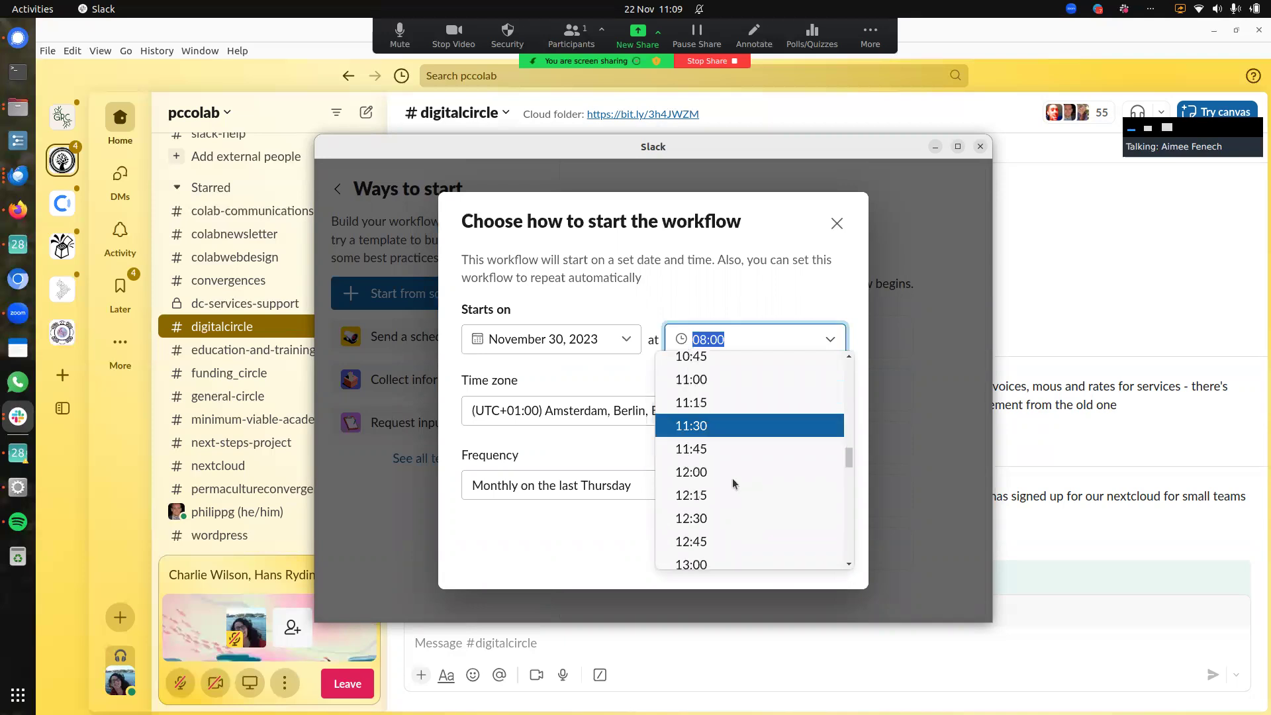
scroll(733, 482, down, 1)
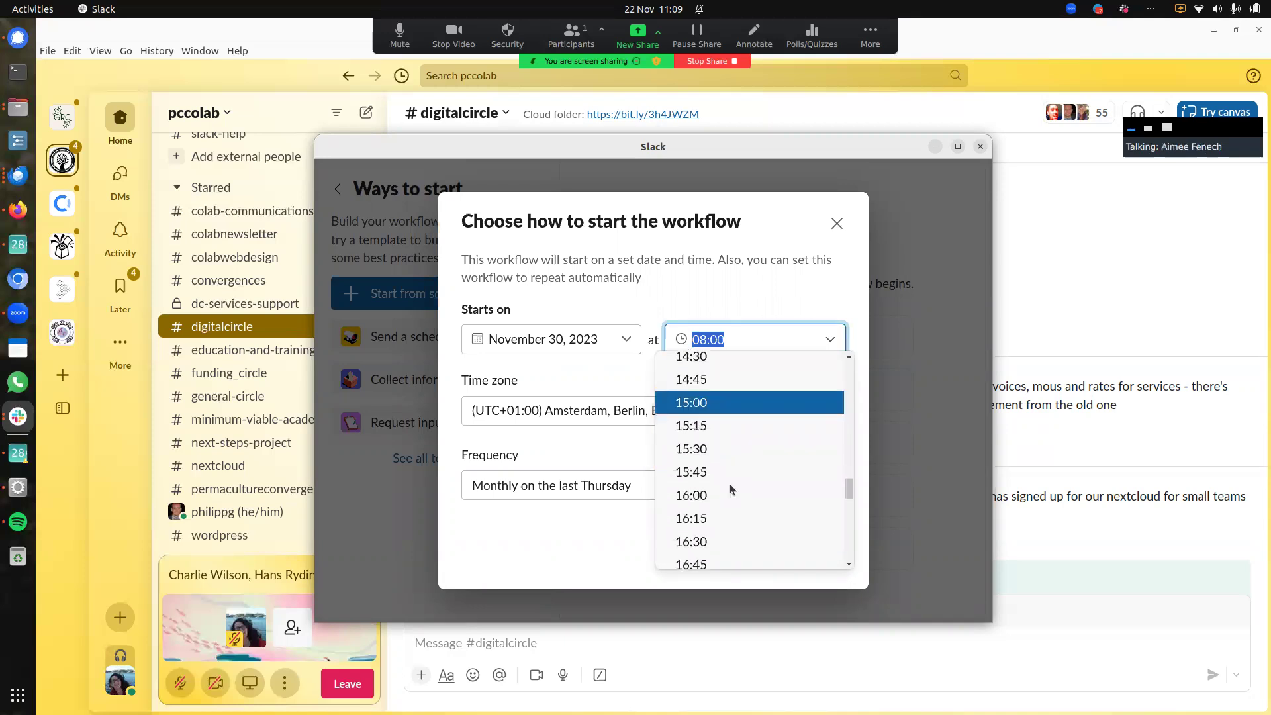
scroll(738, 503, down, 1)
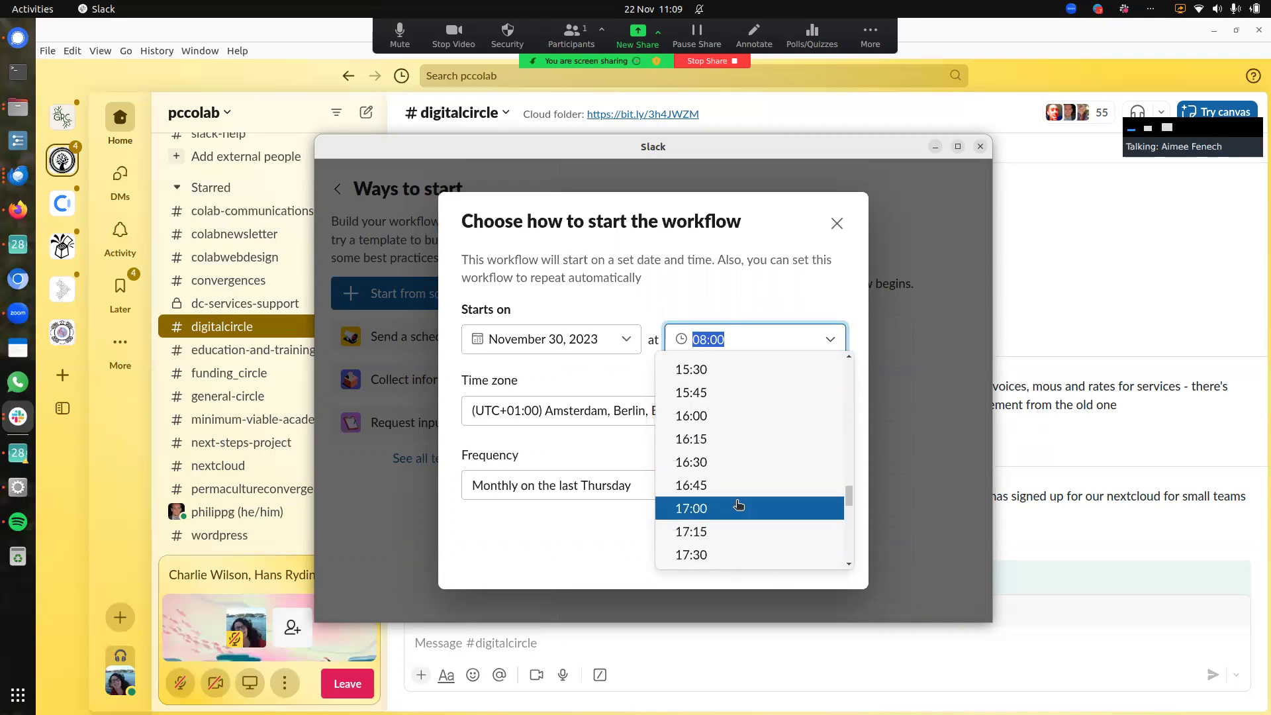
scroll(736, 506, down, 1)
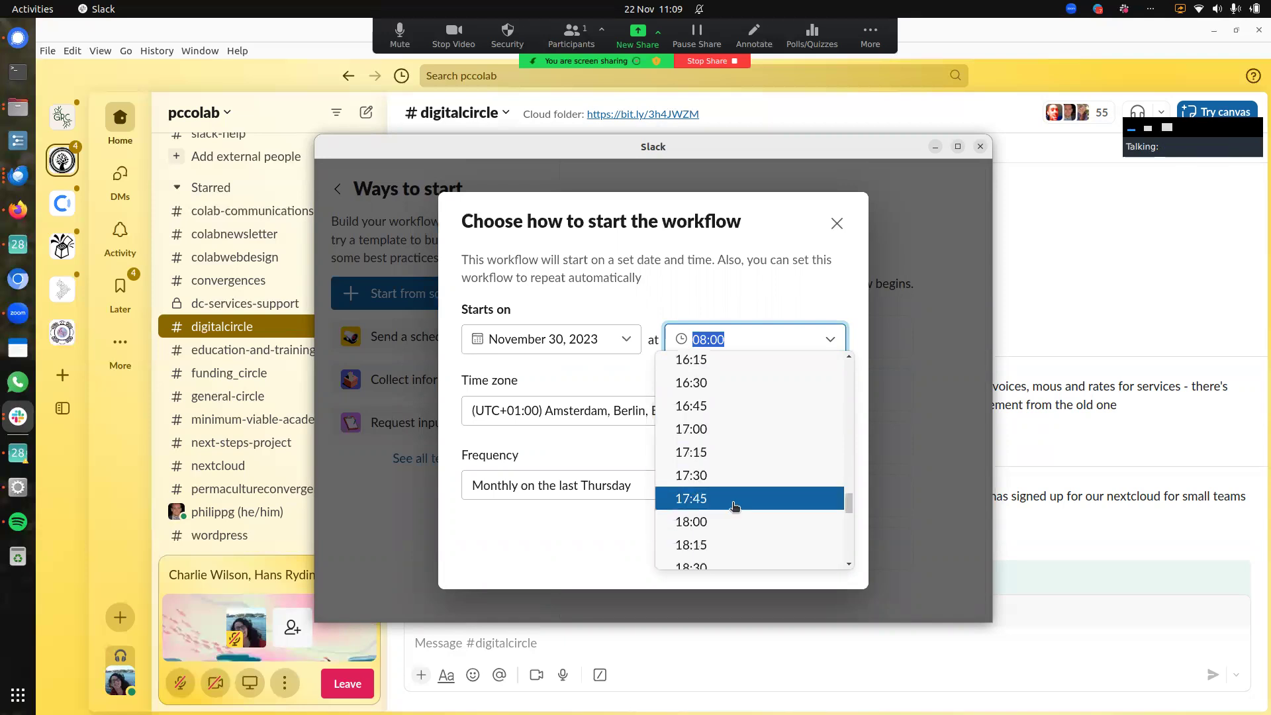
click(726, 523)
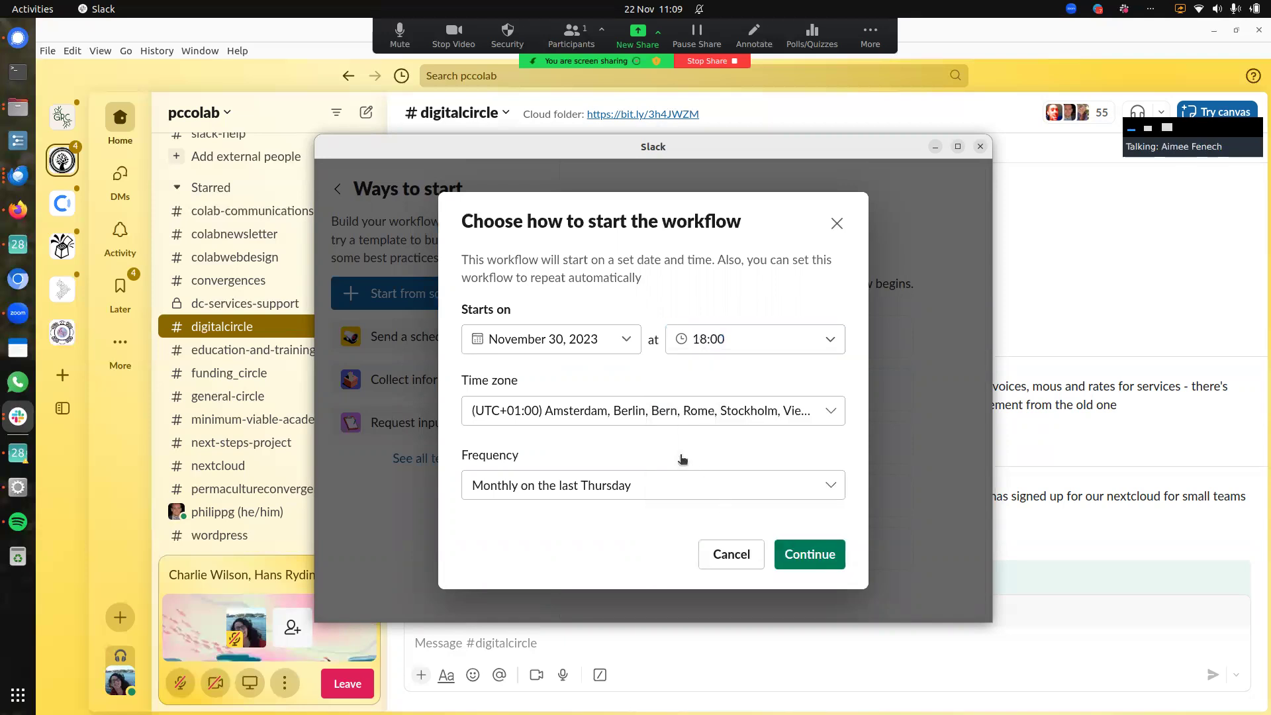
Step: Save the schedule trigger and add a Messages 'Send a message to a channel' step
click(806, 548)
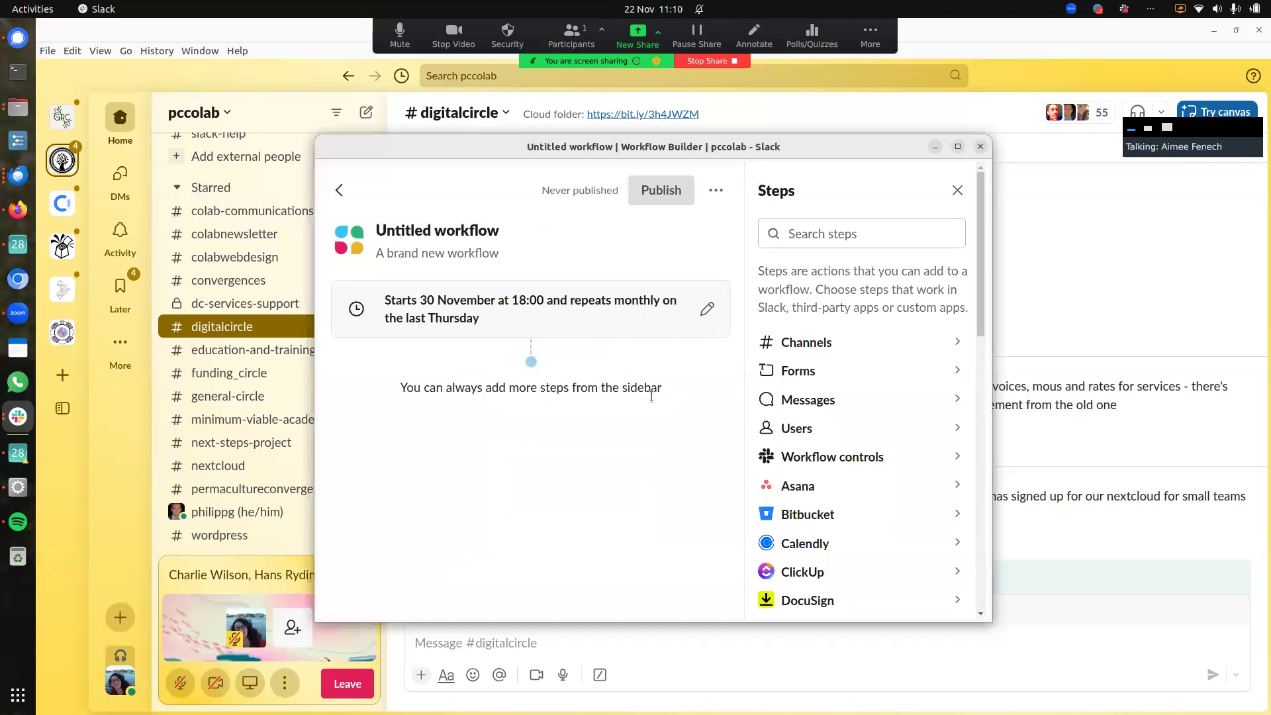
click(533, 363)
click(792, 400)
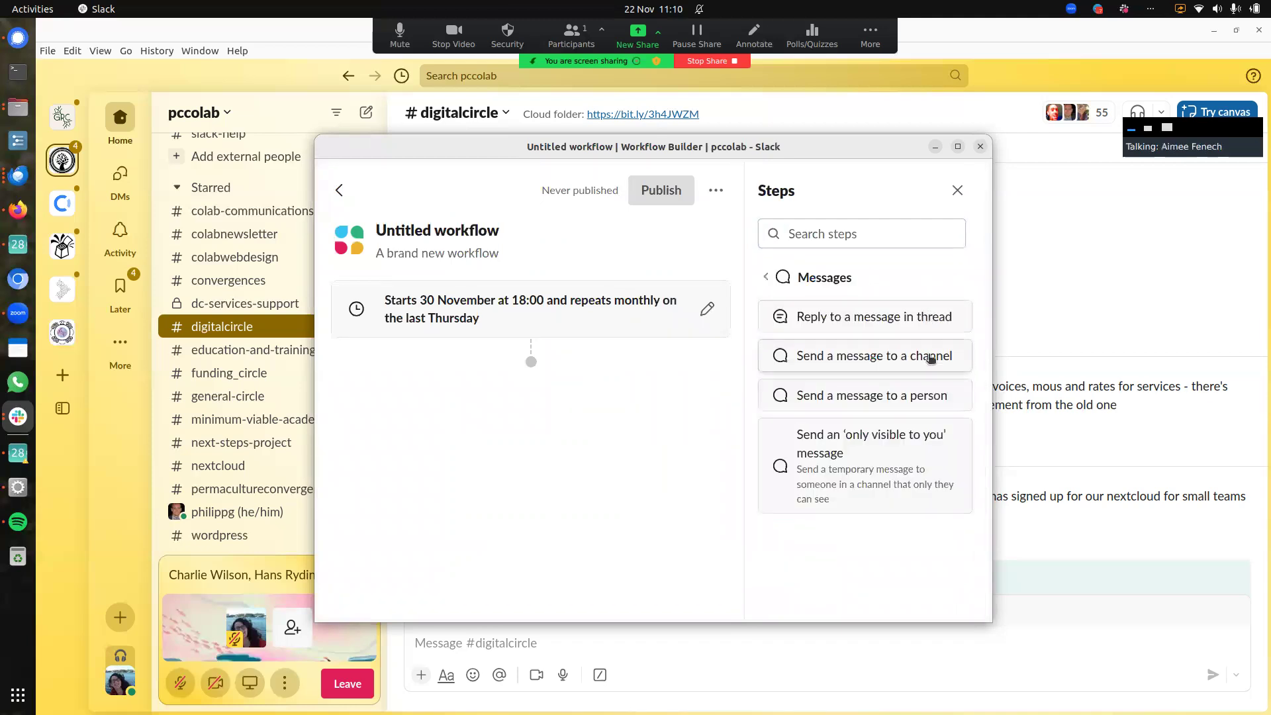
click(931, 361)
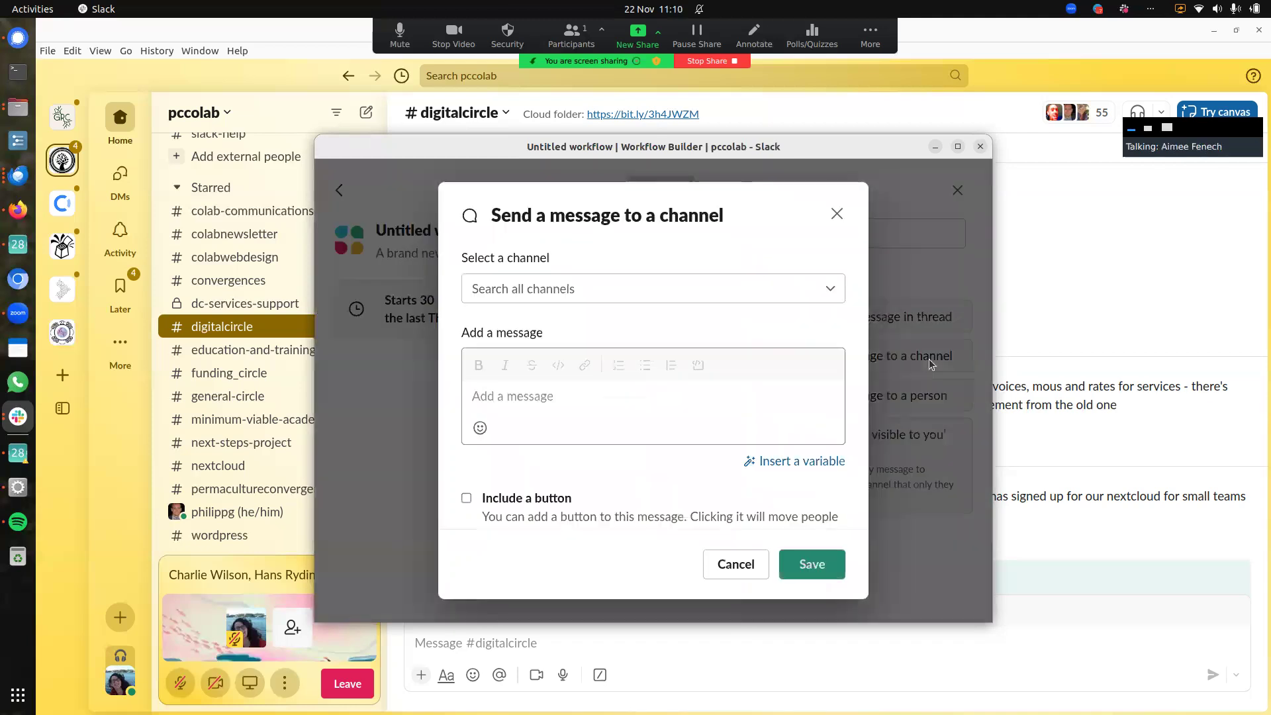
Step: Send to #digitalcircle with the text 'Hello, it is that time of the month again.... please do x / z'
click(582, 292)
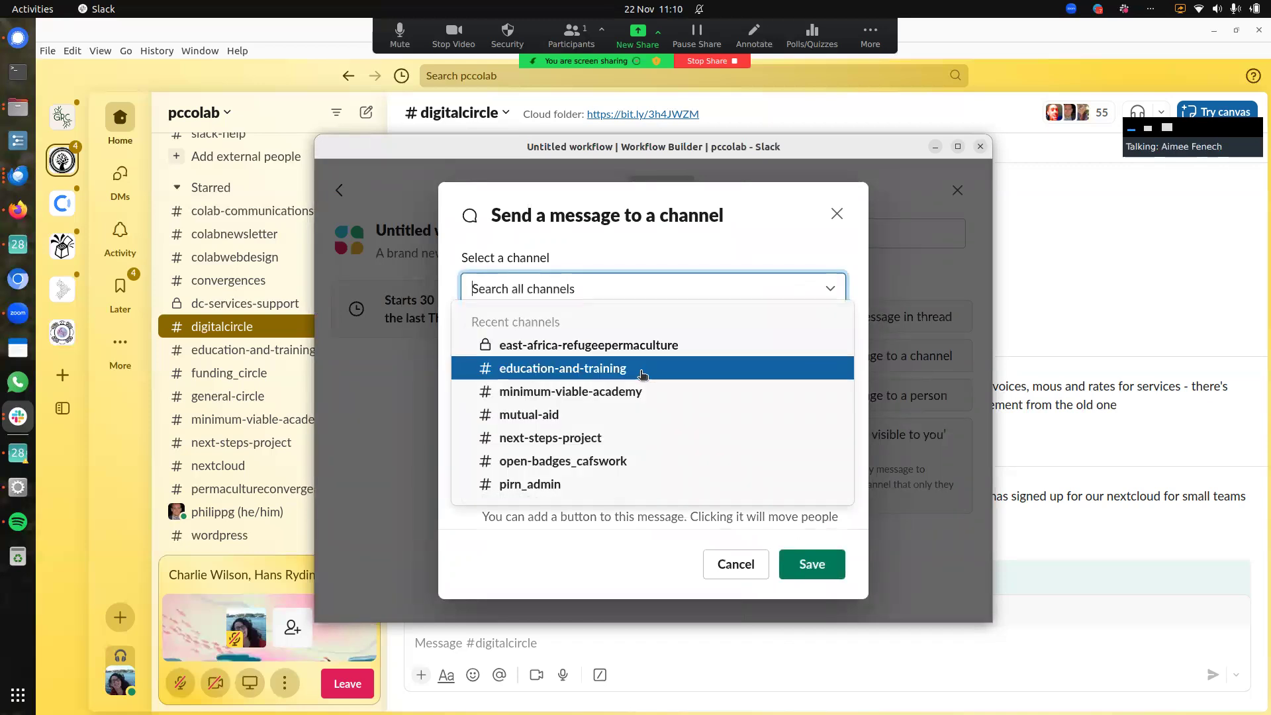
text(dig)
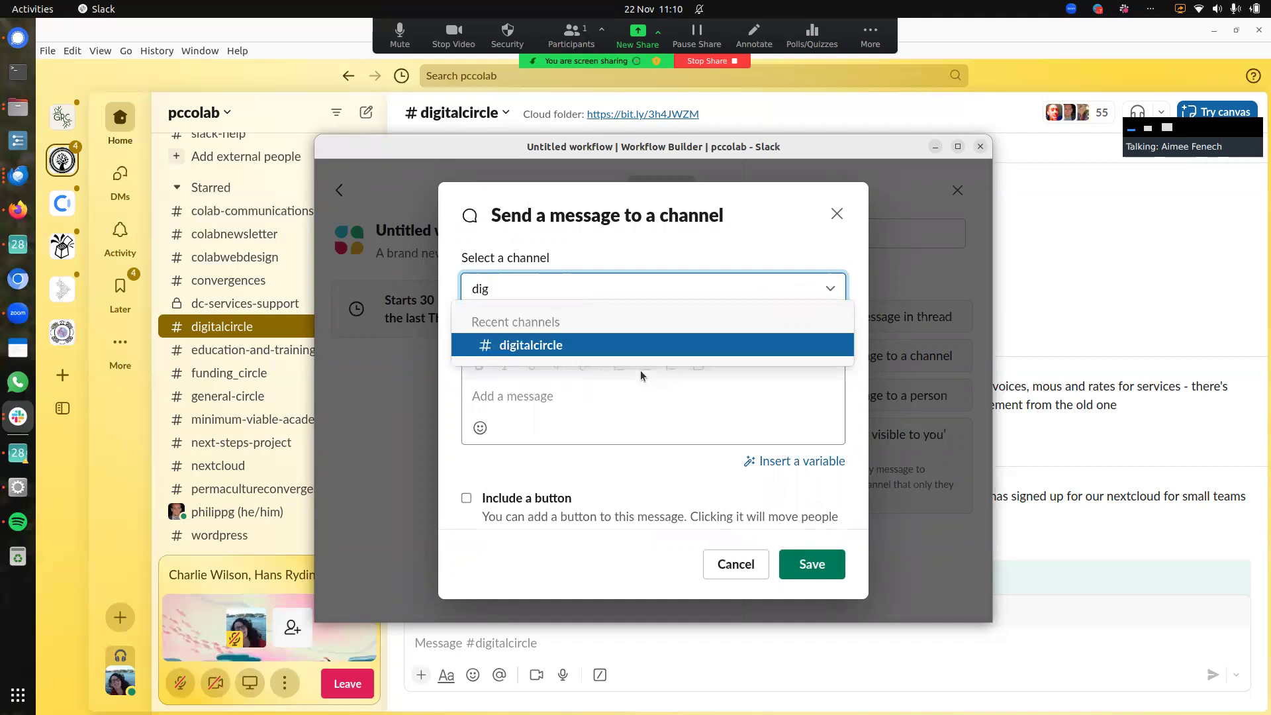
click(638, 347)
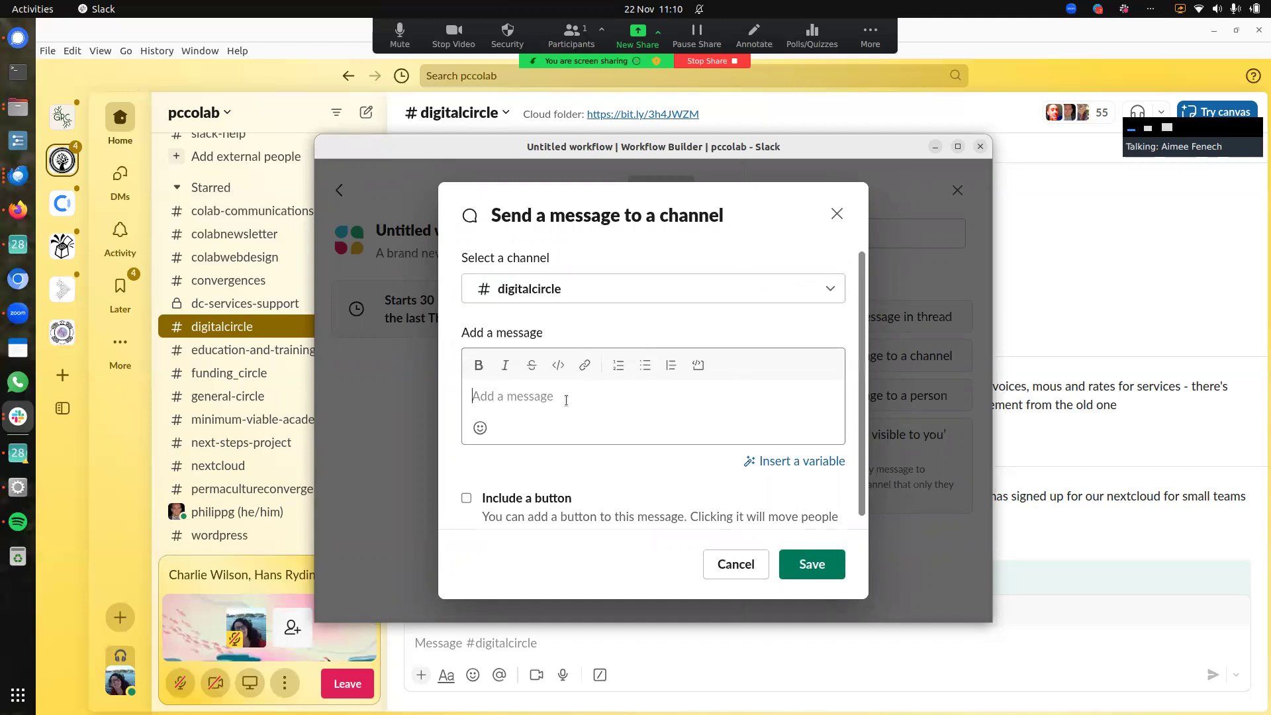
click(598, 412)
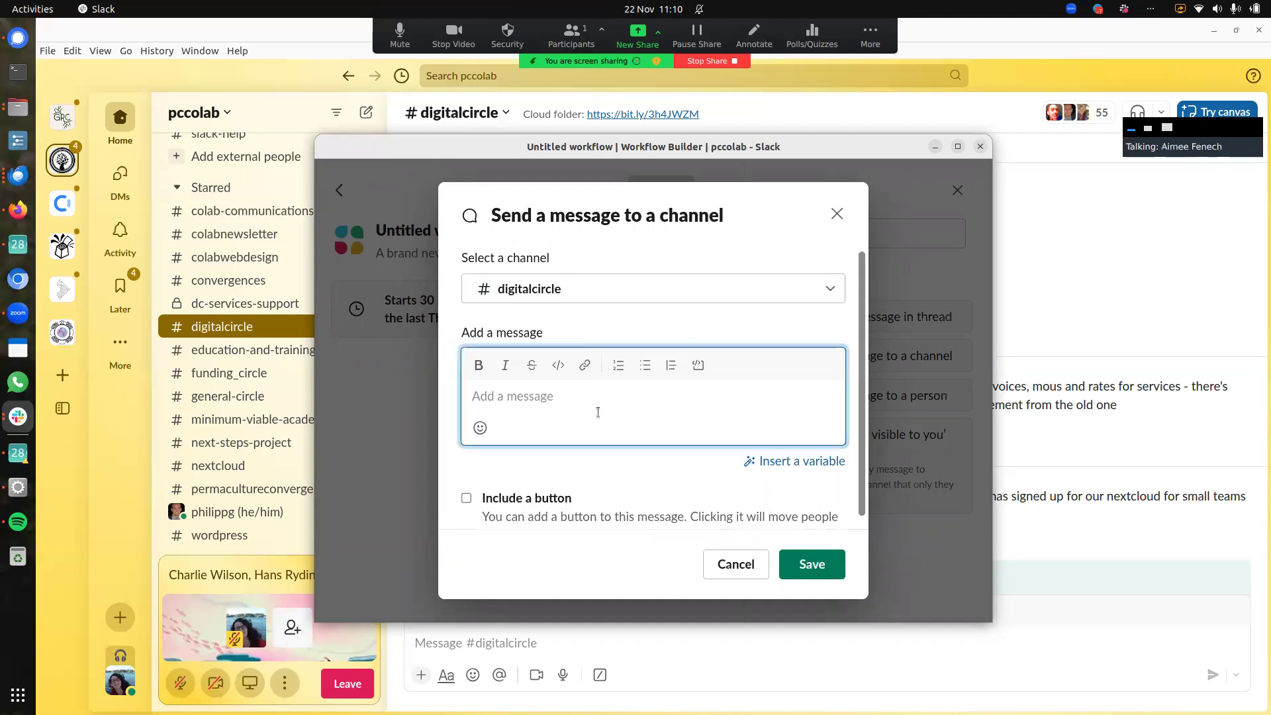
text(Hello)
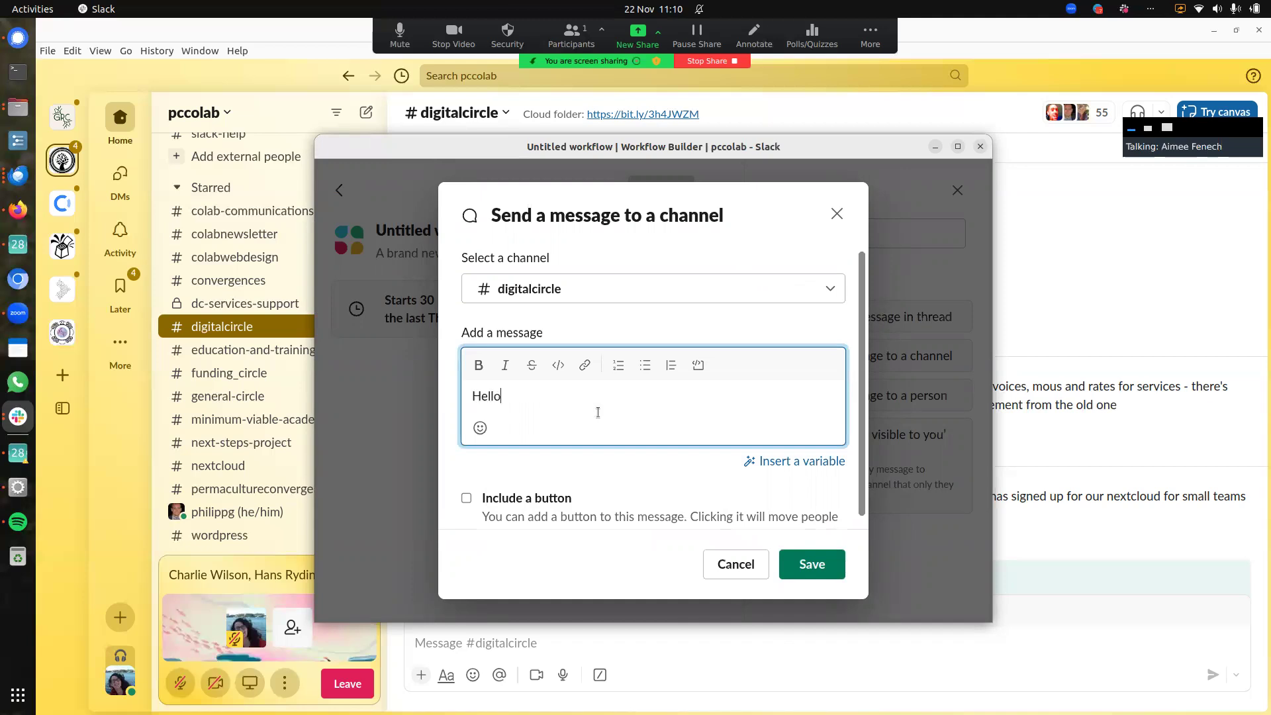
text(, it is that time of the month again)
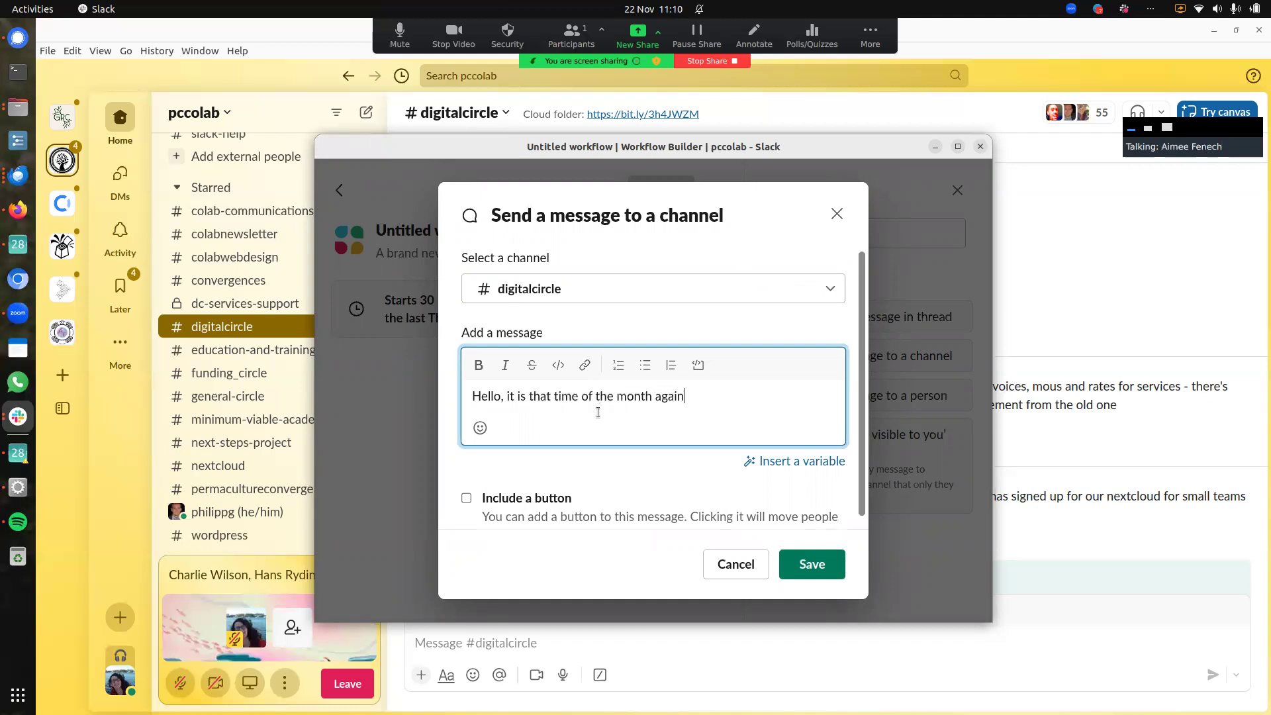
text(.... please )
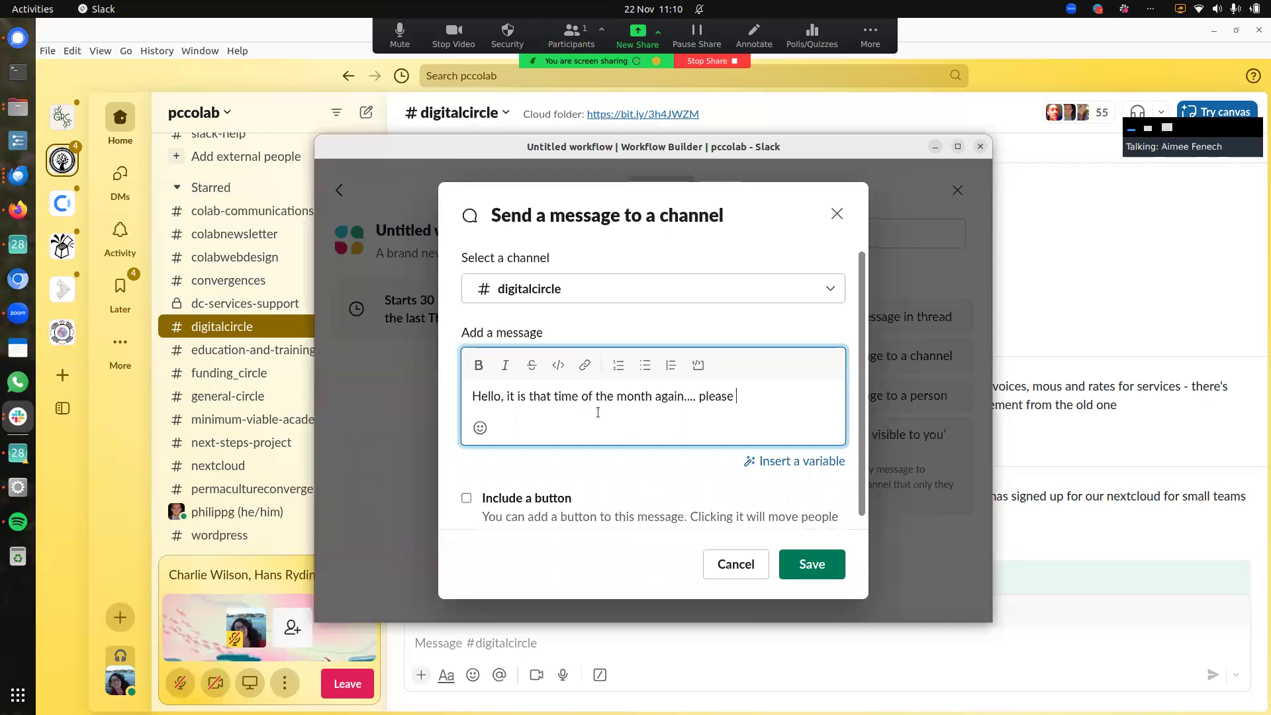
text(do x / z)
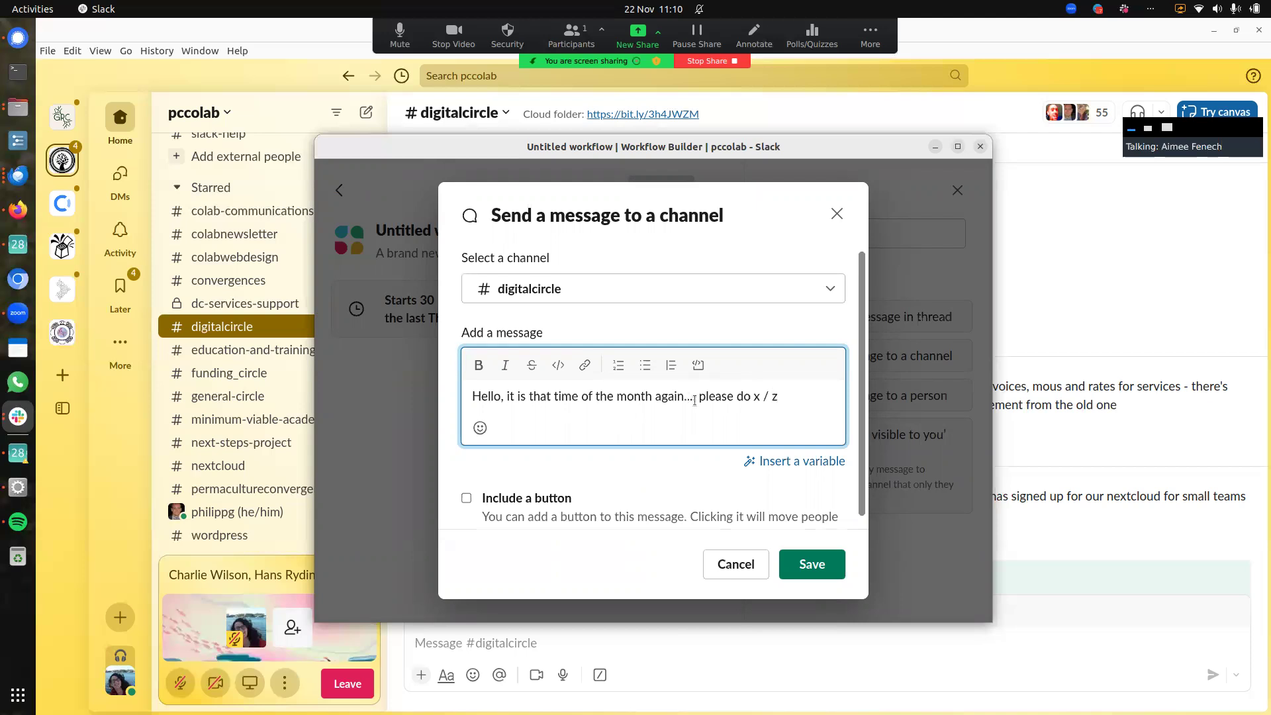
scroll(689, 469, down, 1)
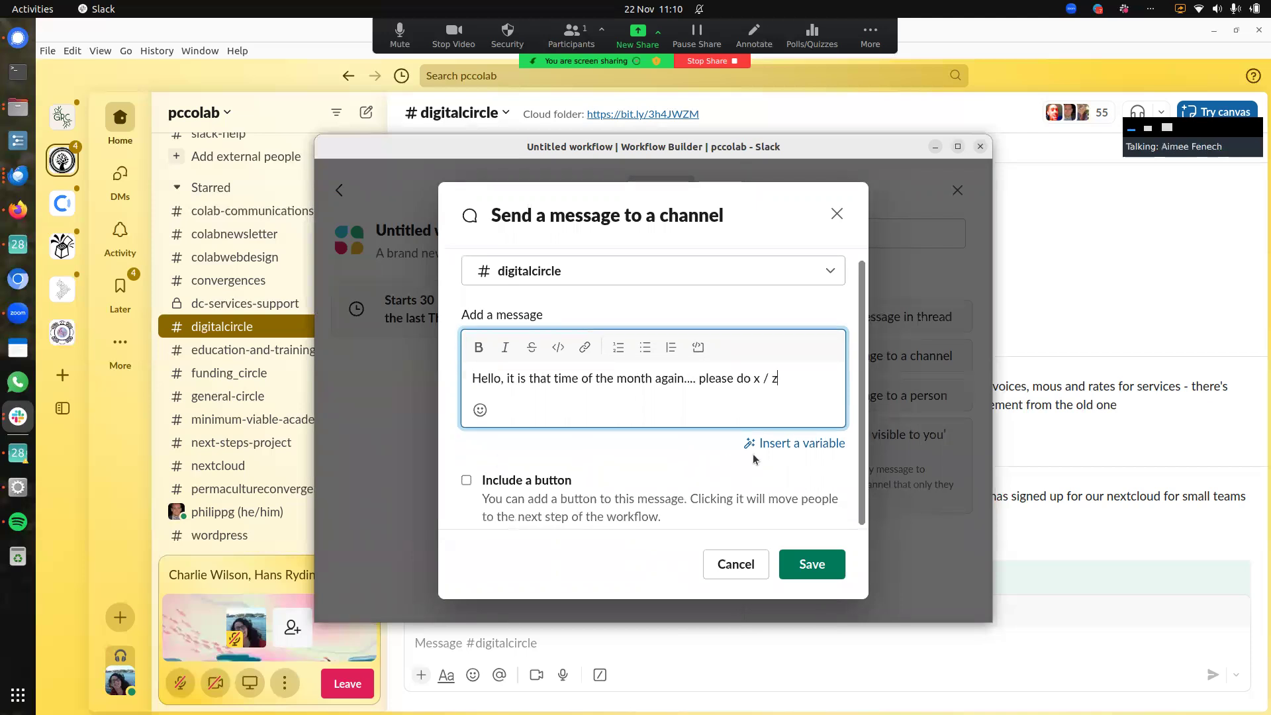
Step: Insert the starting-workspace variable into the message, then delete it again
click(816, 450)
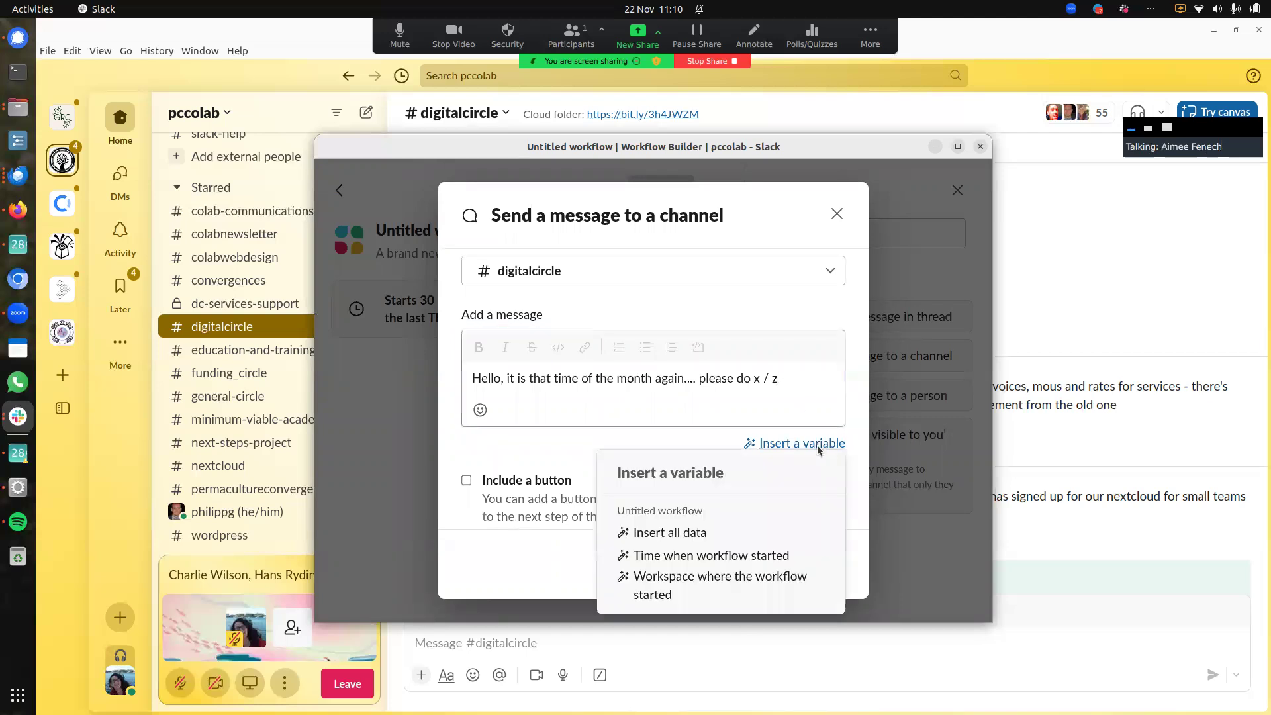
click(752, 585)
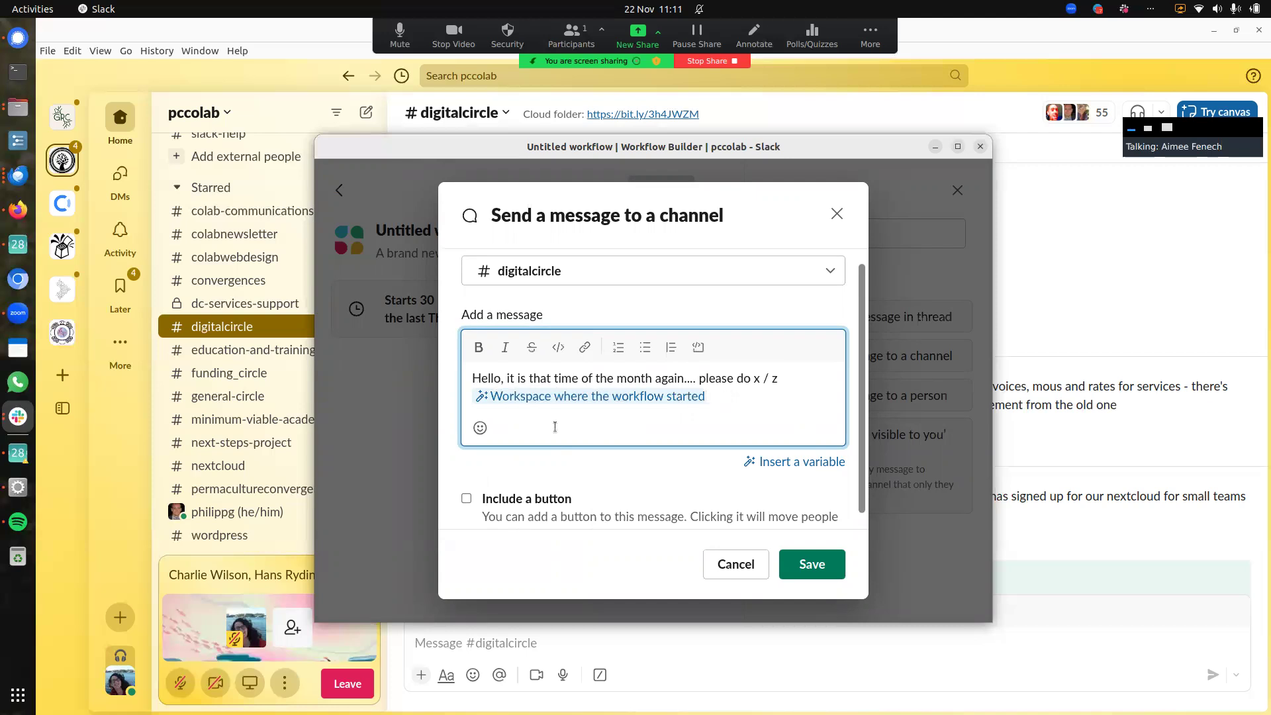
key(BackSpace)
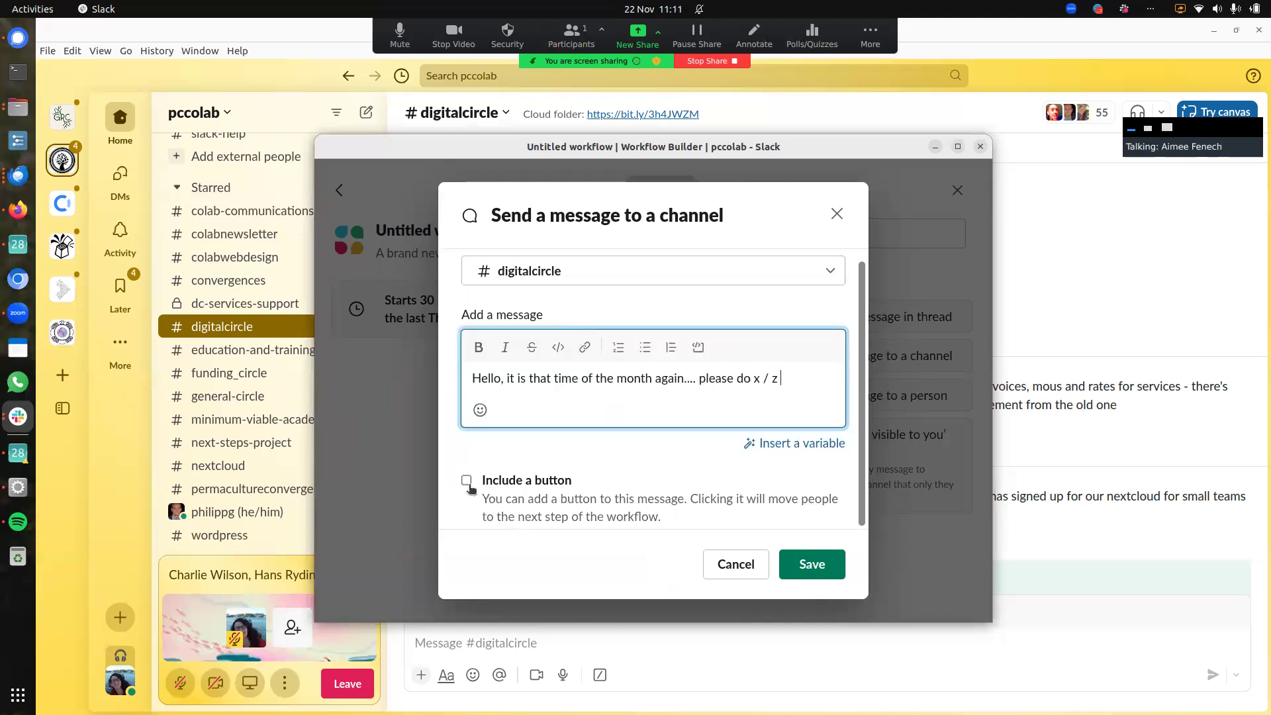
Step: Include a button labelled 'Submit' and save the message step
click(526, 488)
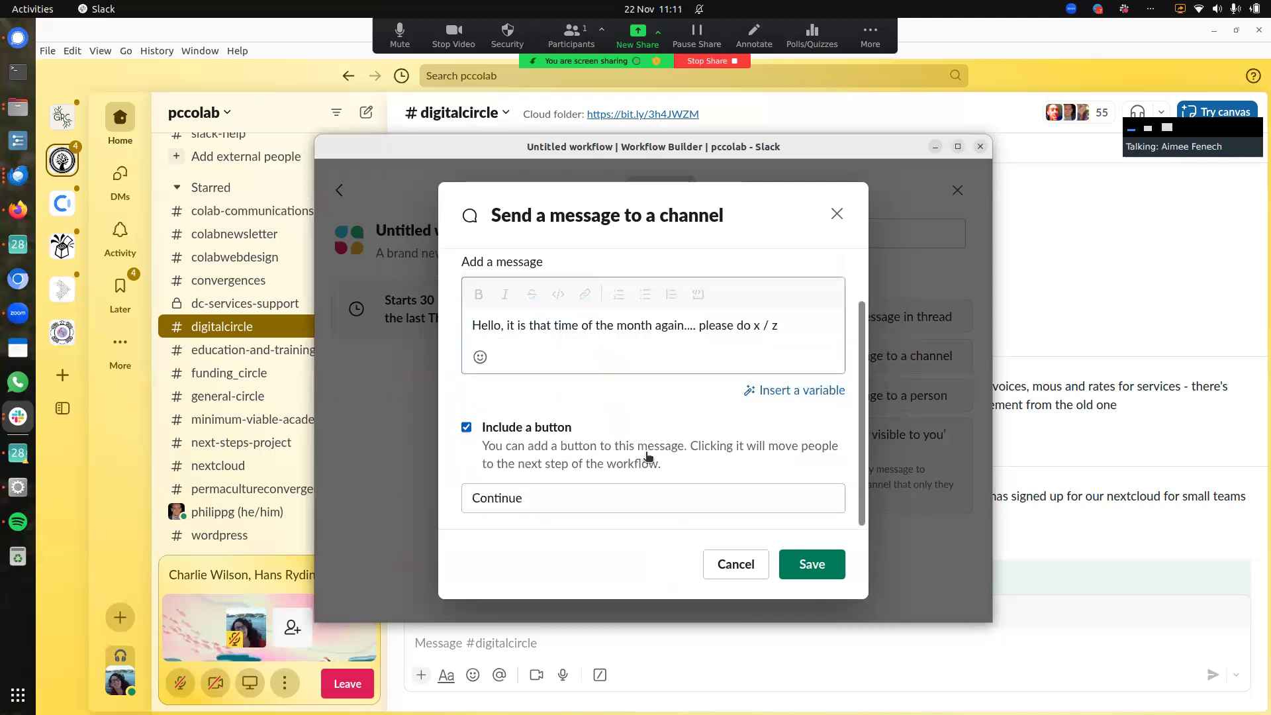
click(577, 496)
drag(606, 499, 445, 504)
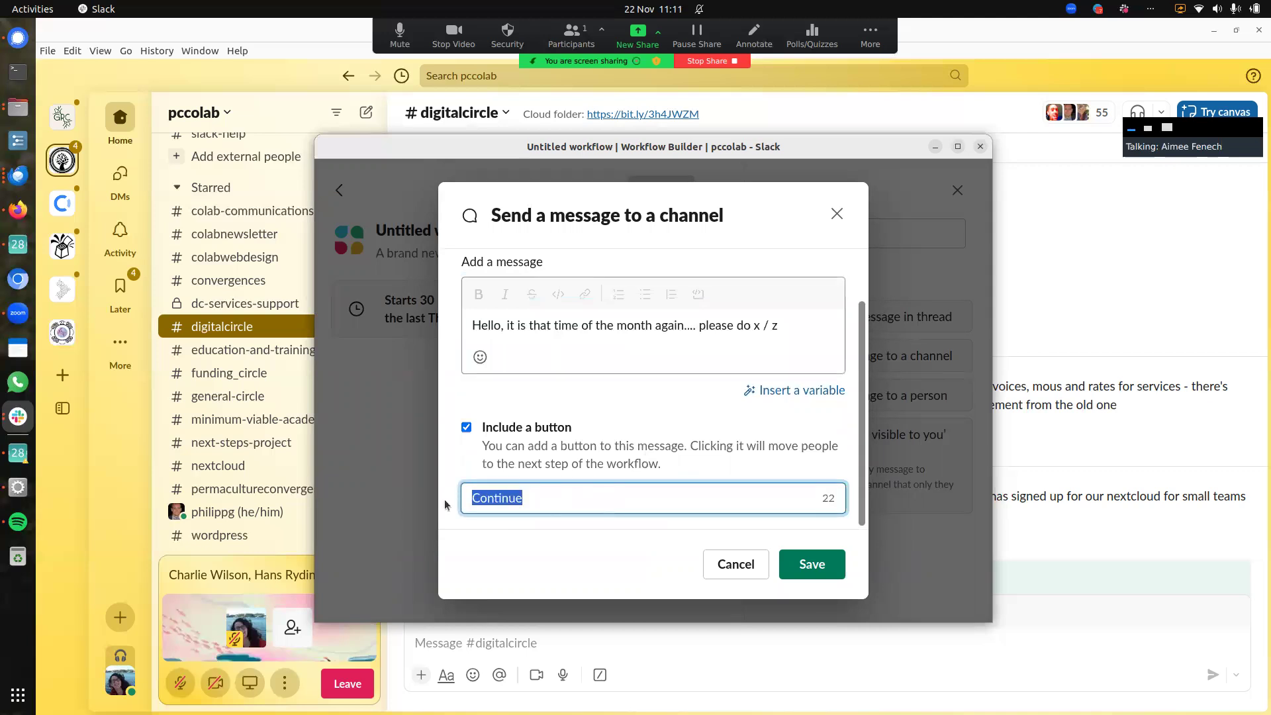
text(Submit)
scroll(644, 365, up, 2)
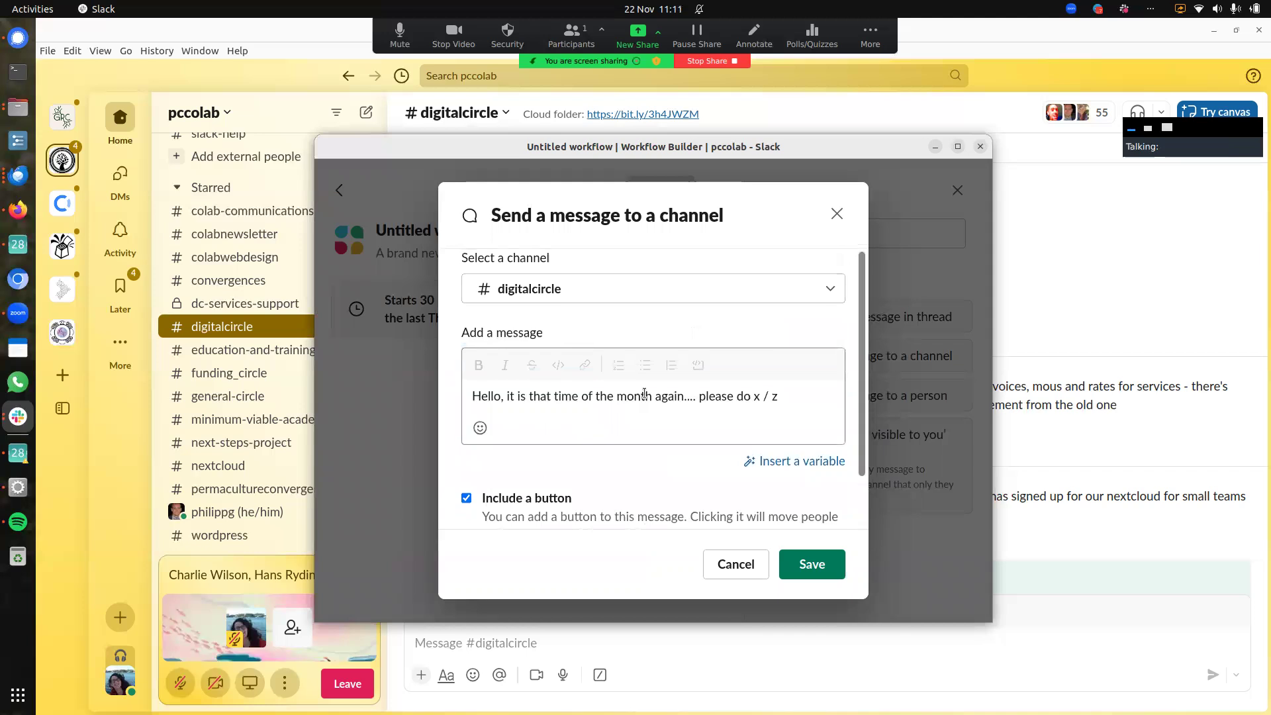
click(828, 577)
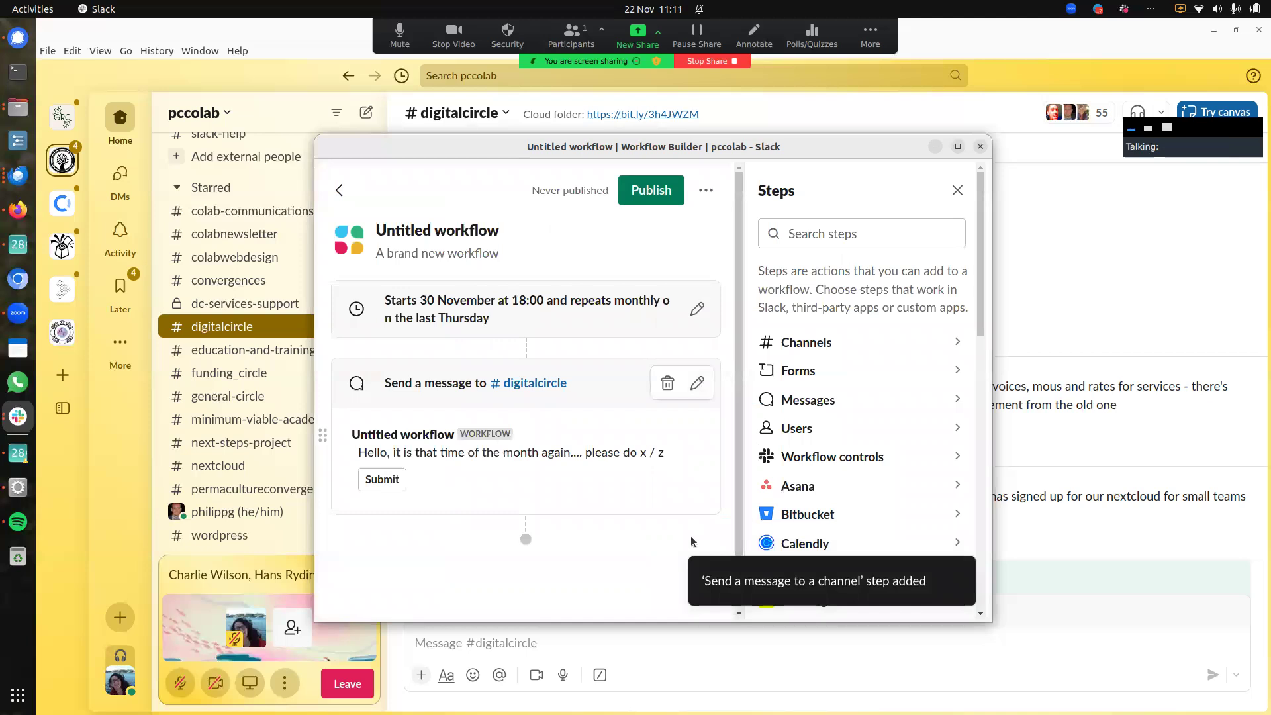
Step: Scroll the workflow builder and expand the Forms step category
scroll(679, 431, down, 1)
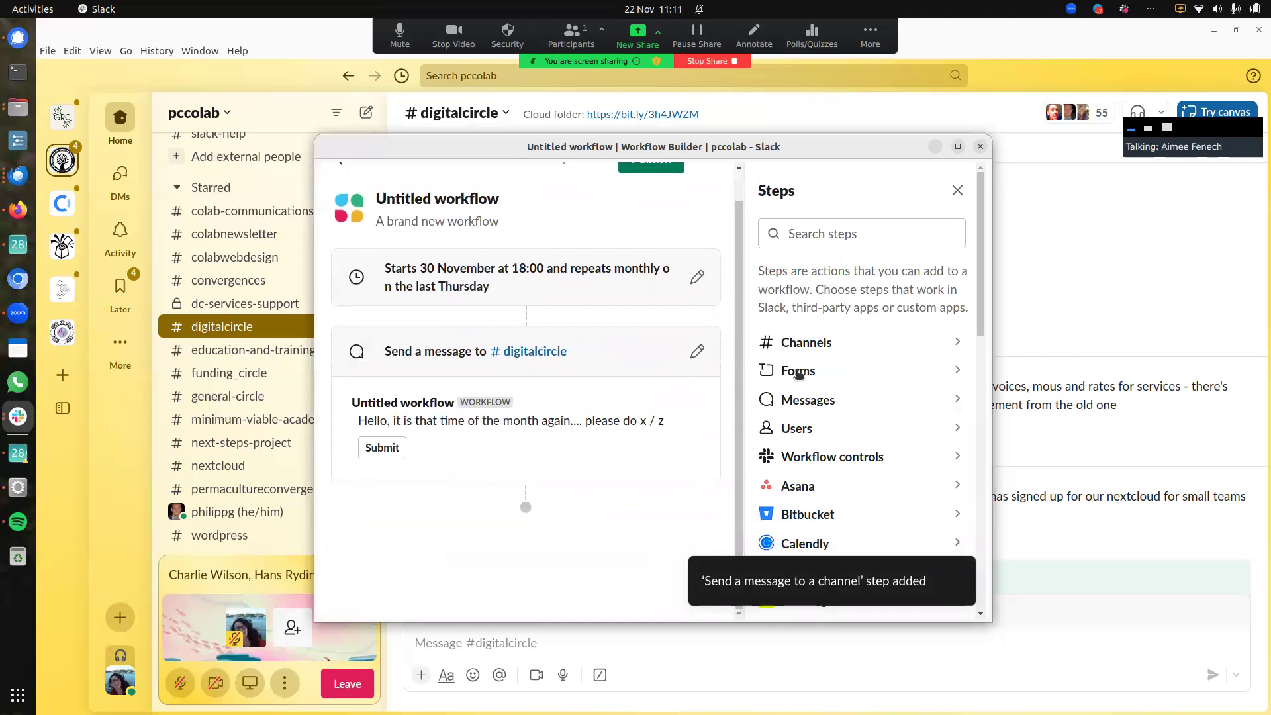
click(844, 375)
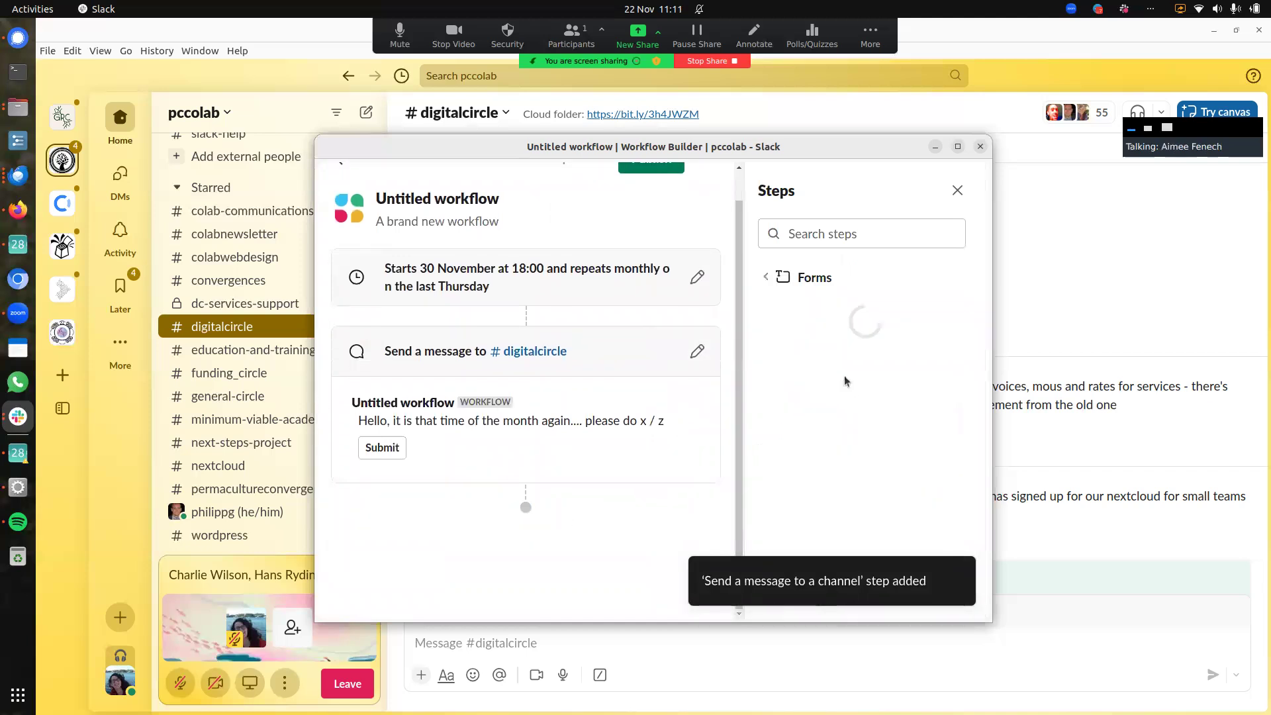
Step: Add a Collect info in a form step titled 'Update personal data', keeping Single line of text
click(882, 331)
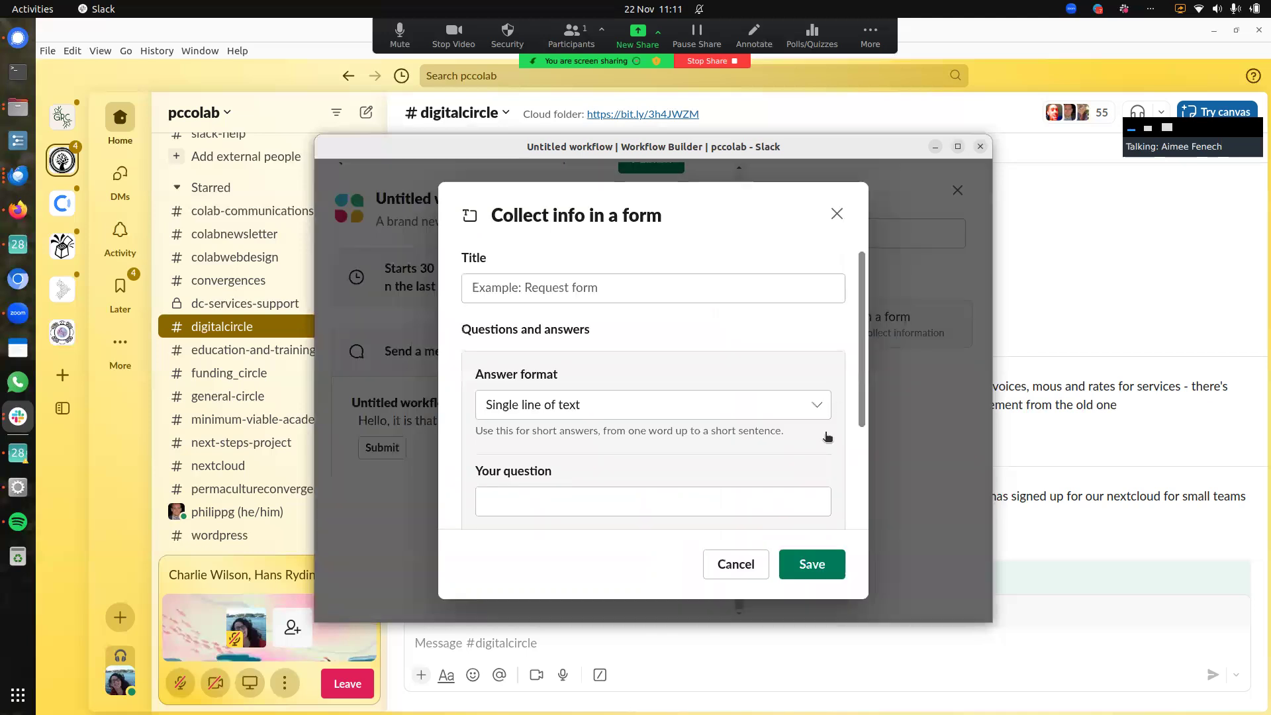
click(630, 288)
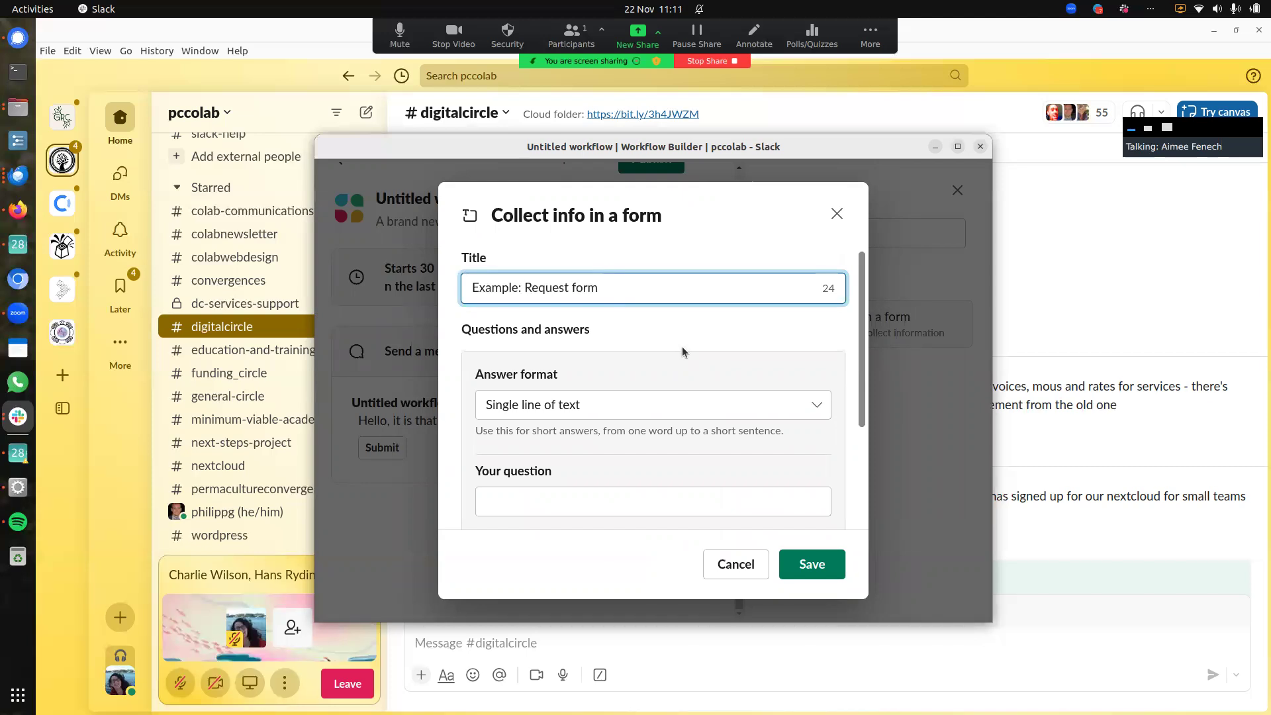
text(Update per)
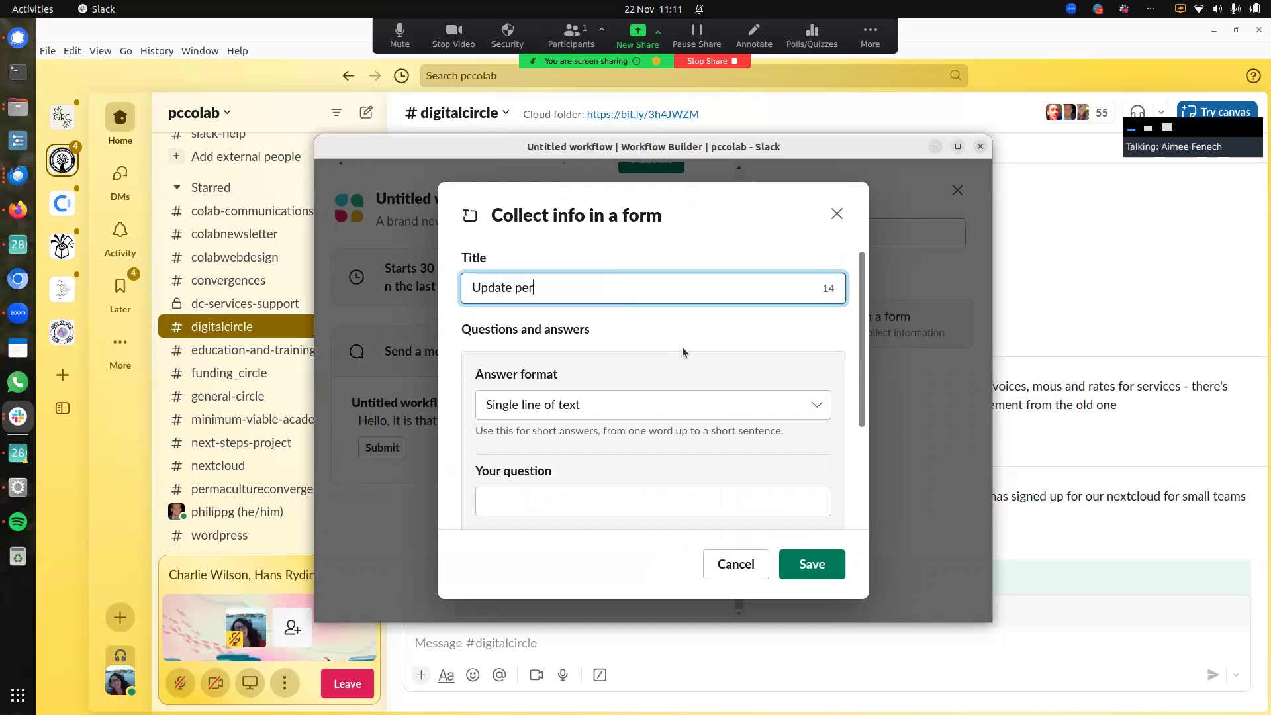
text(sonal data)
click(596, 407)
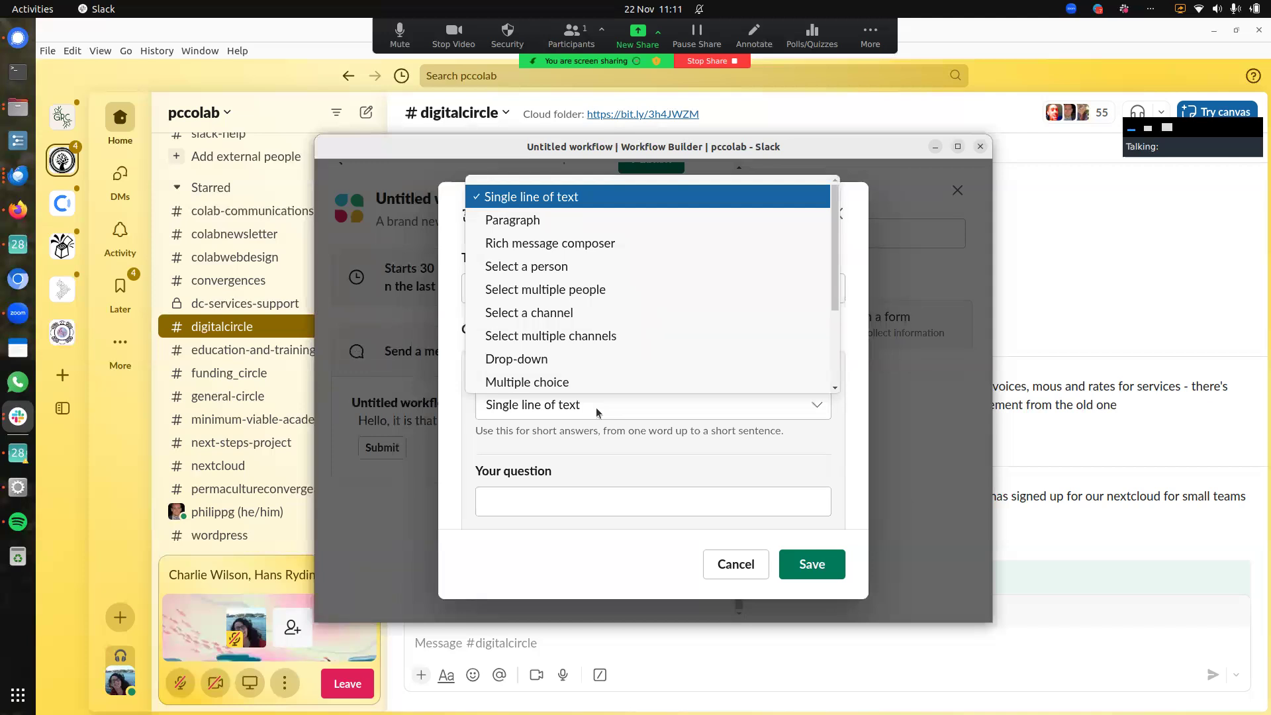
click(596, 407)
Step: Enter the required question 'what are you updating?' and add a second blank question
click(588, 491)
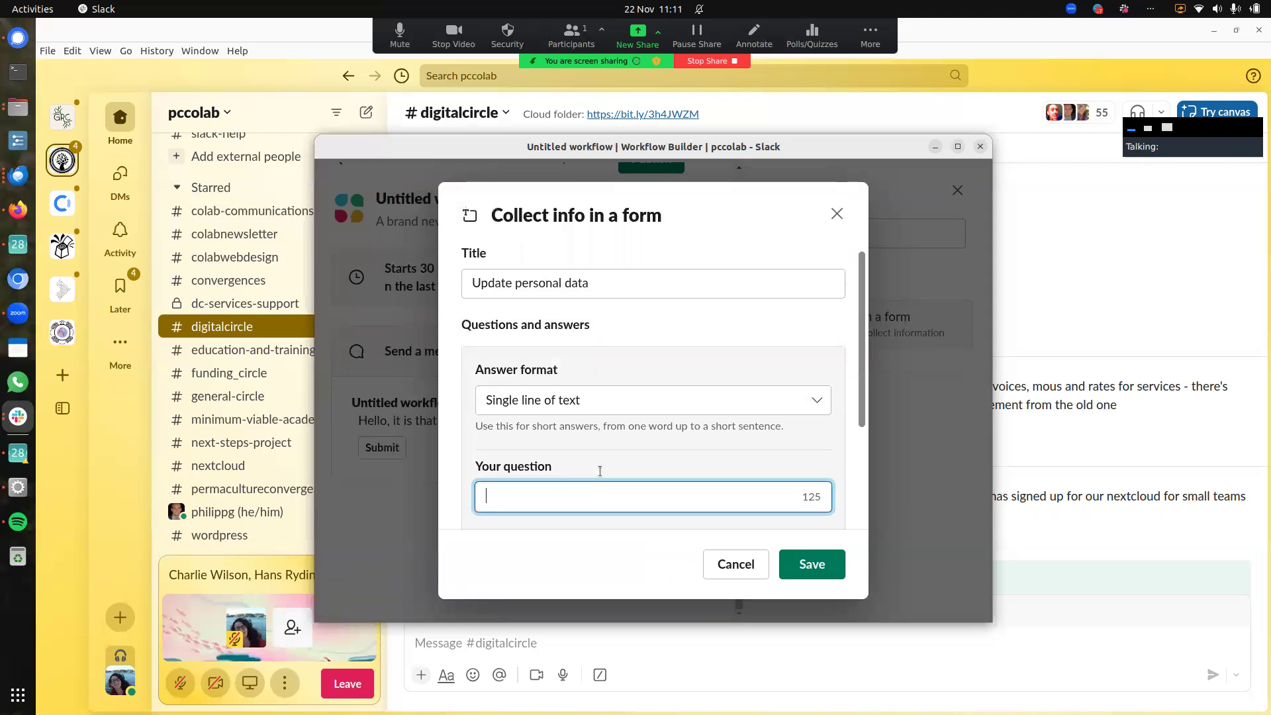
scroll(600, 471, down, 2)
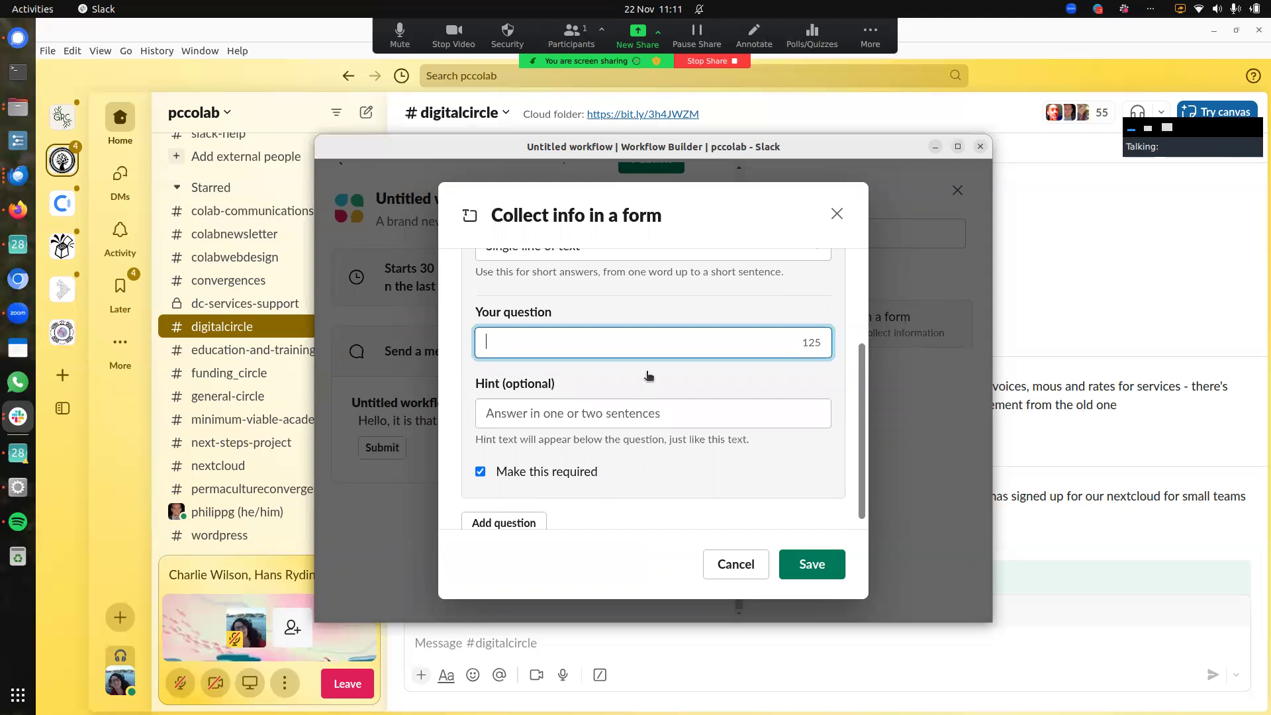
text(what are you )
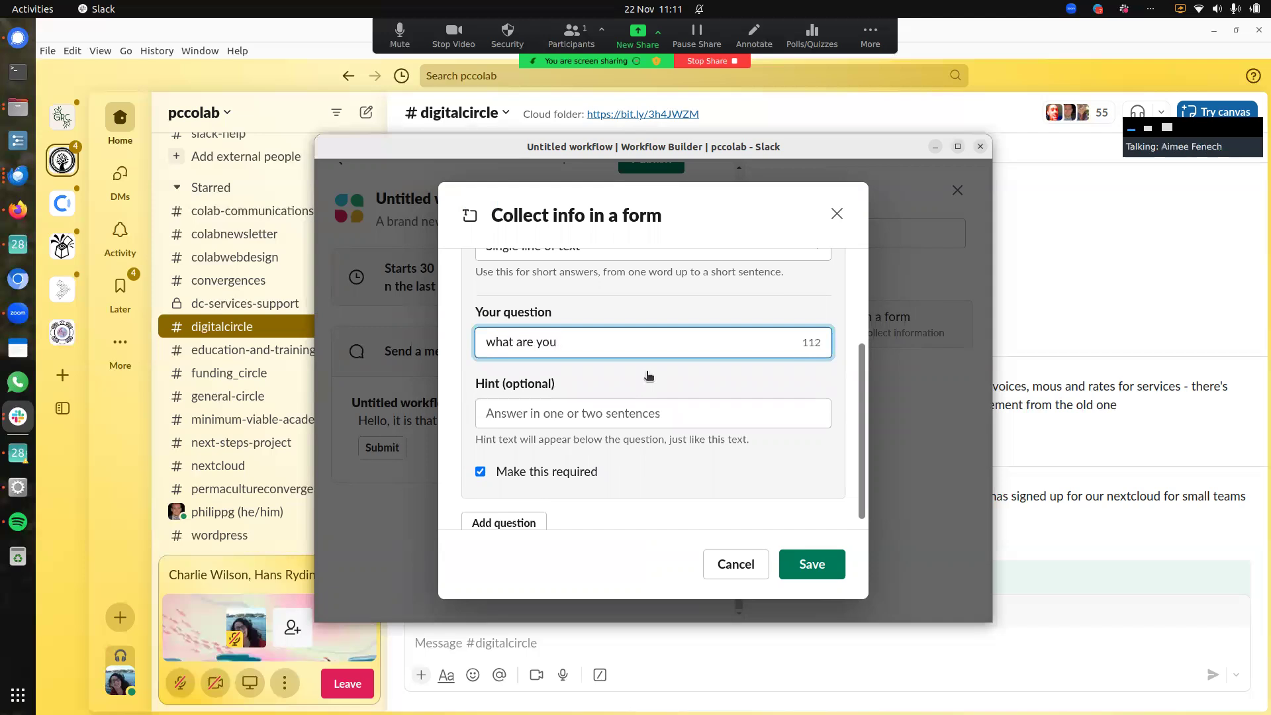
text(updating?)
click(662, 414)
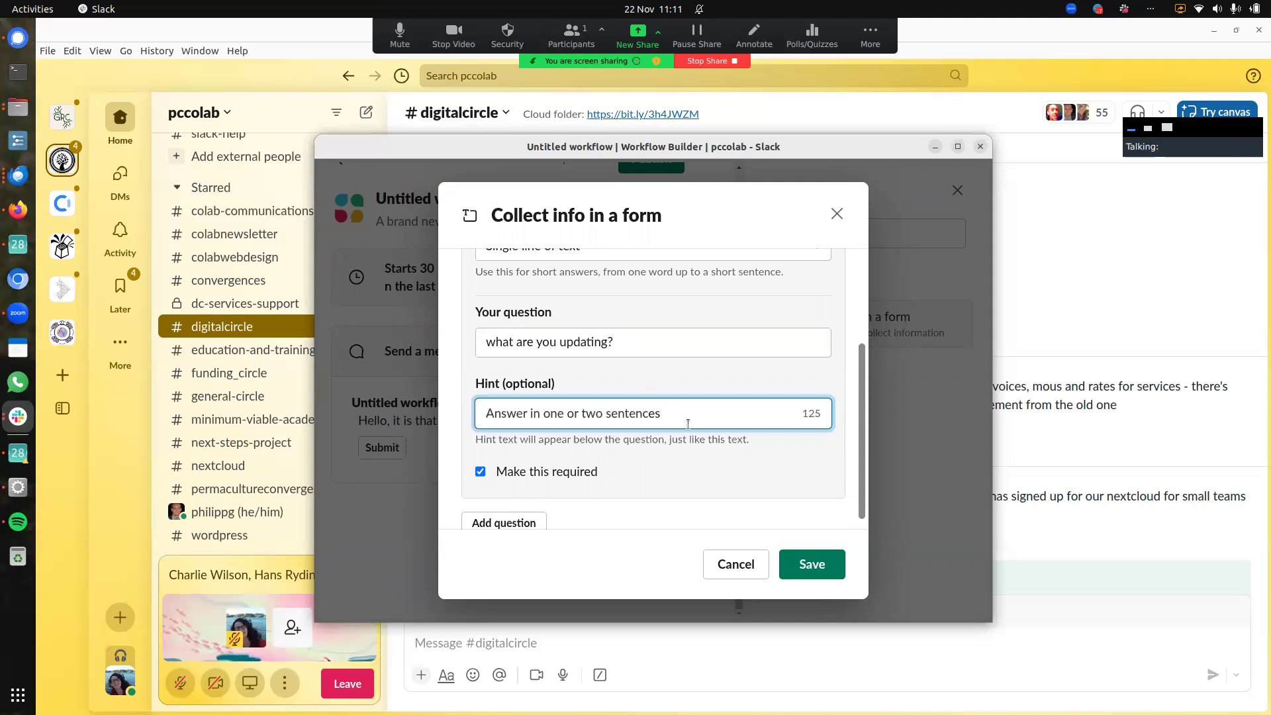
scroll(576, 427, down, 1)
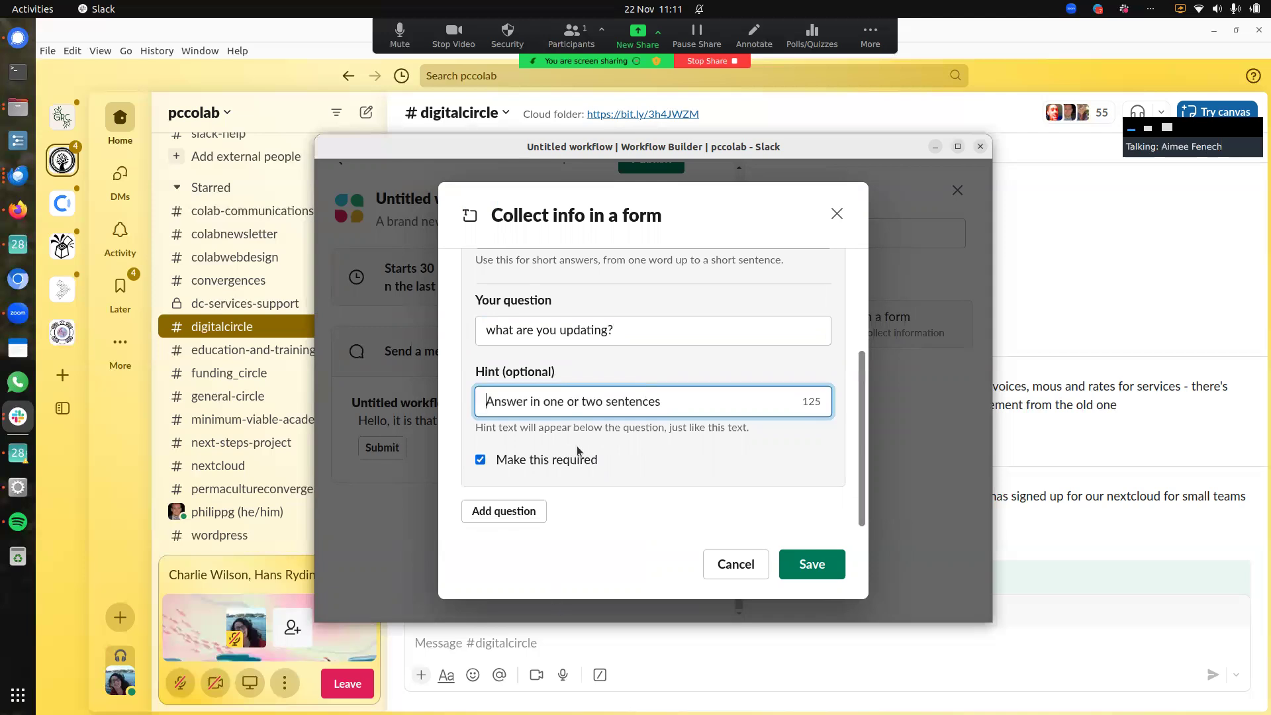
click(567, 460)
click(586, 460)
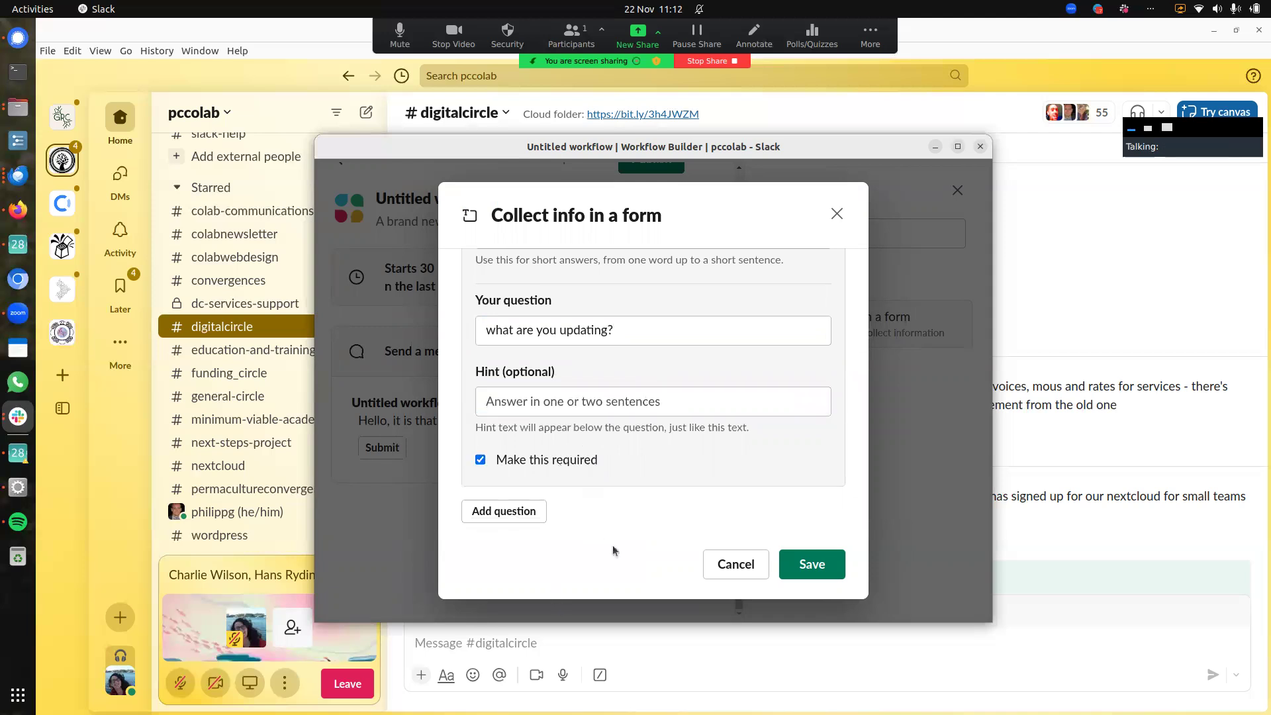
click(504, 511)
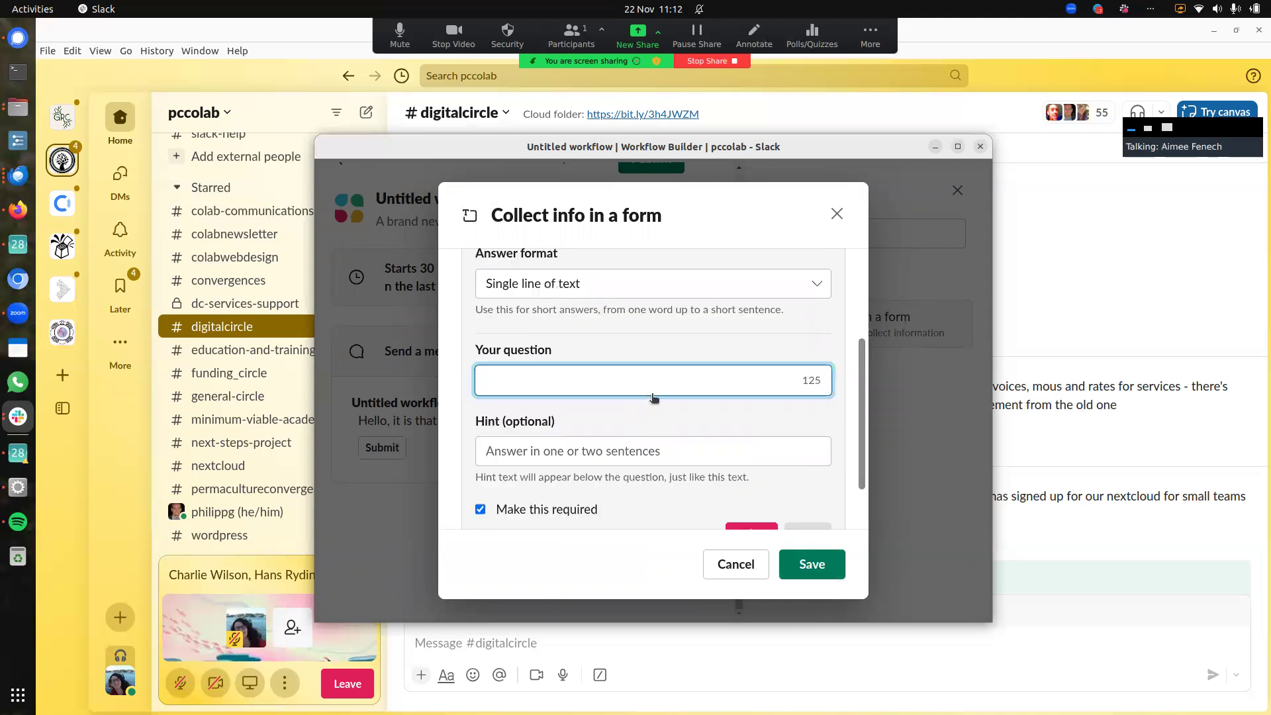